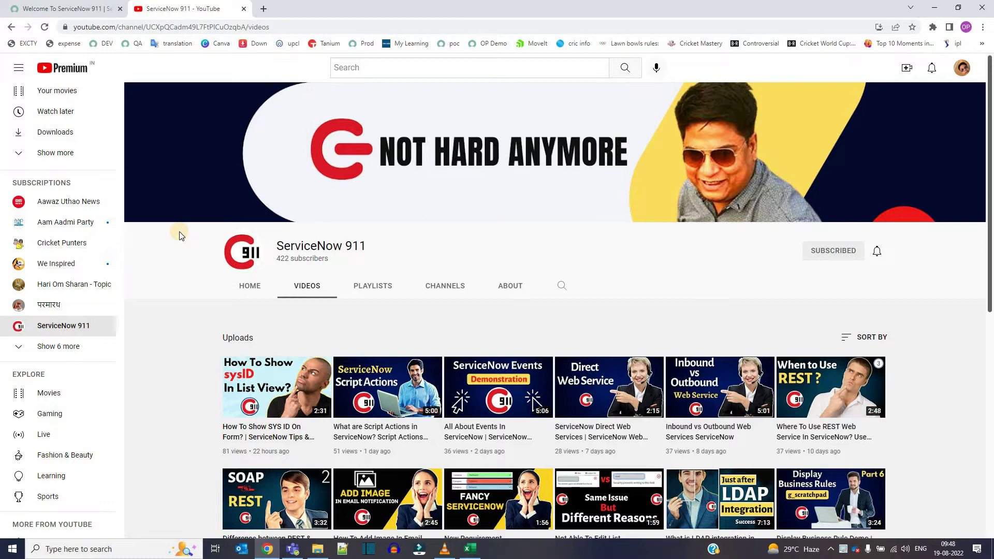
# Step: Open the empty ServiceNow 911 Data list, marking its Access Date and Query String columns, then bring up Excel
pyautogui.click(63, 6)
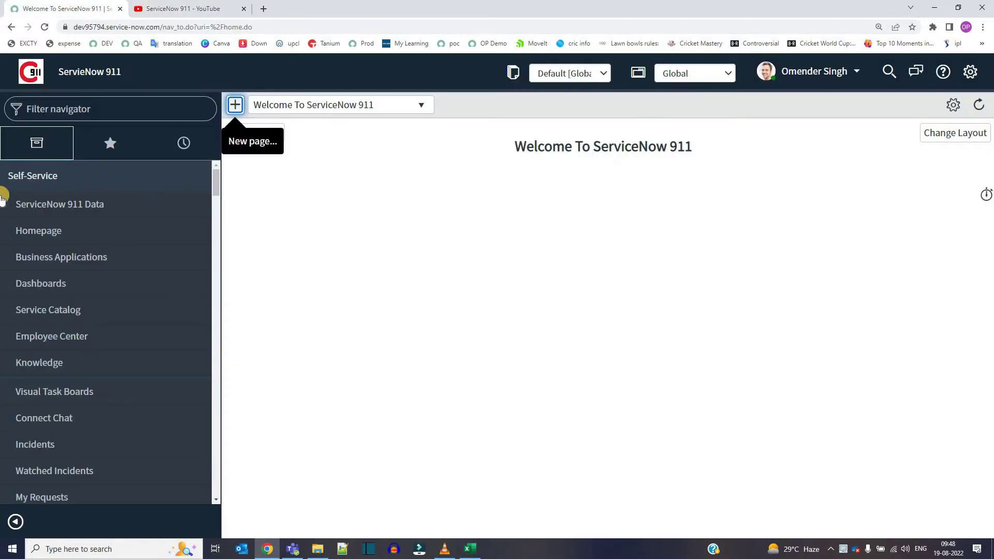
pyautogui.click(36, 204)
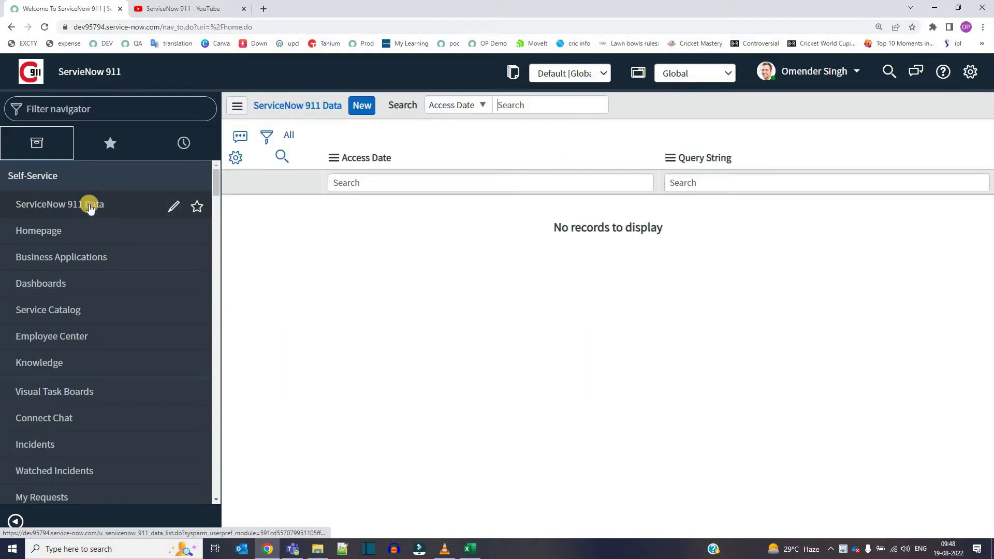
pyautogui.moveTo(764, 159); pyautogui.dragTo(679, 161)
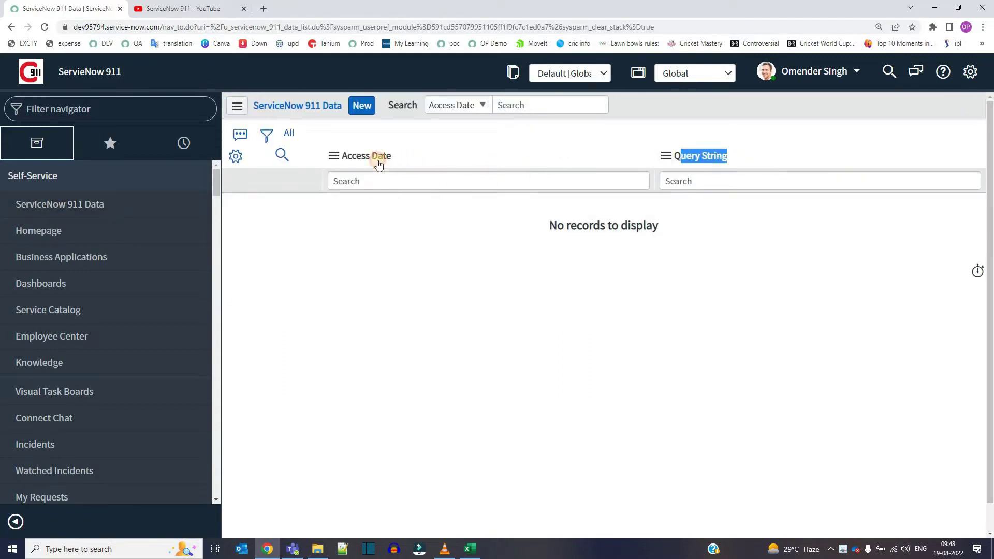
pyautogui.moveTo(392, 156); pyautogui.dragTo(353, 156)
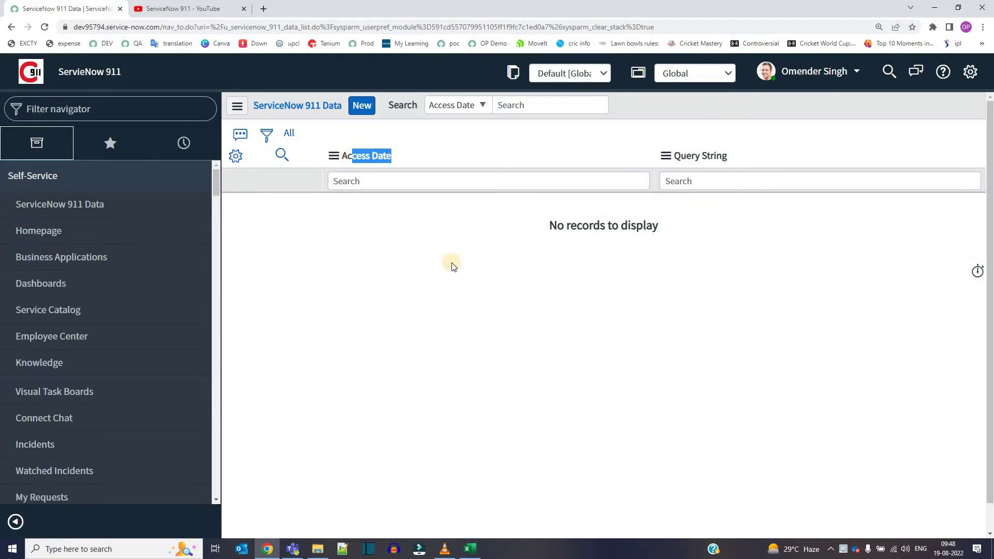
pyautogui.click(470, 549)
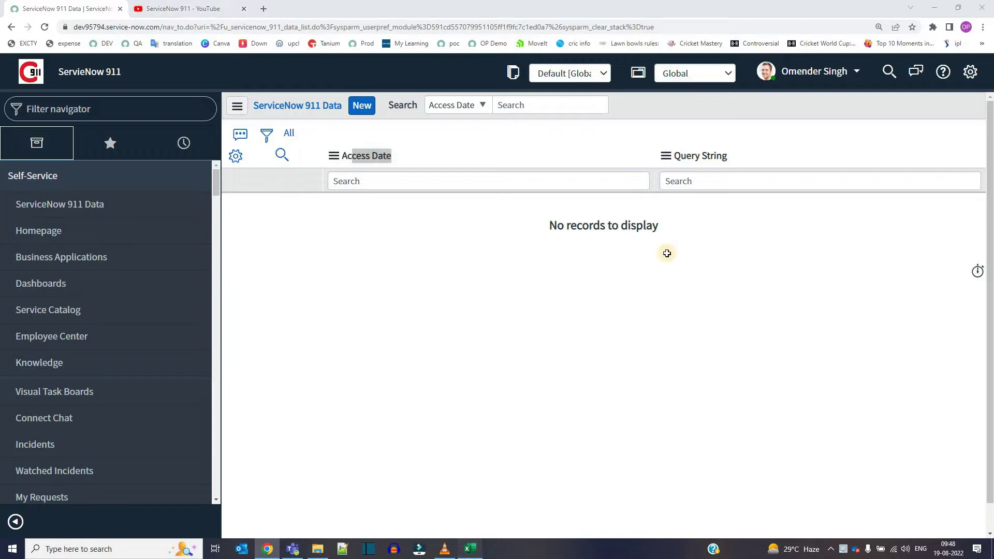
# Step: Select the 24 query records from row 2 to row 25 in the servicenow 911 workbook, then close Excel
pyautogui.click(88, 136)
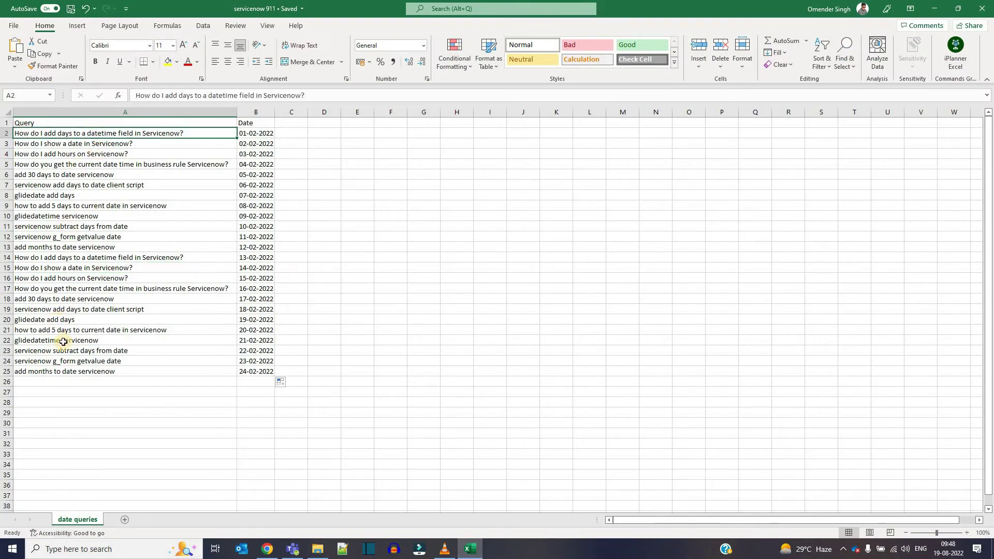
pyautogui.moveTo(160, 131); pyautogui.dragTo(260, 370)
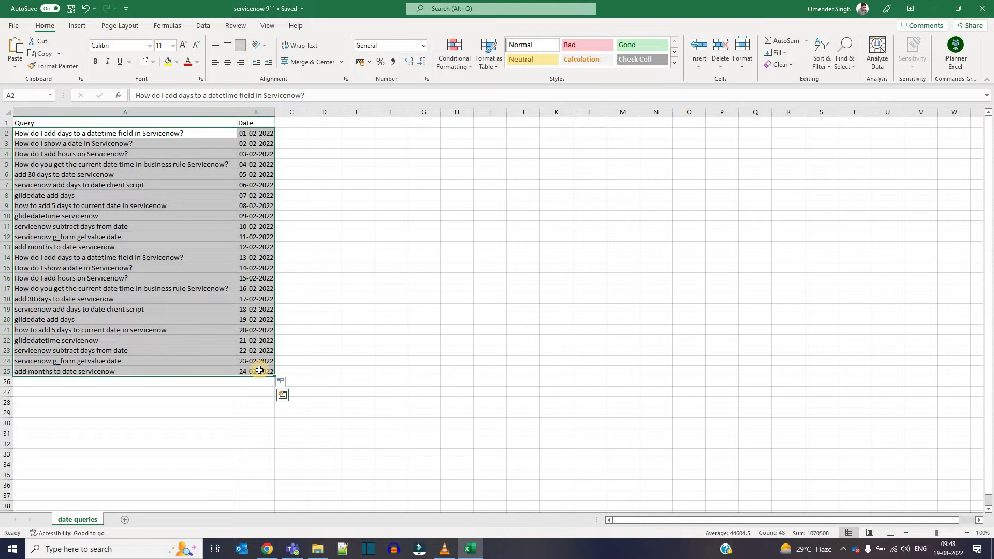
pyautogui.click(982, 9)
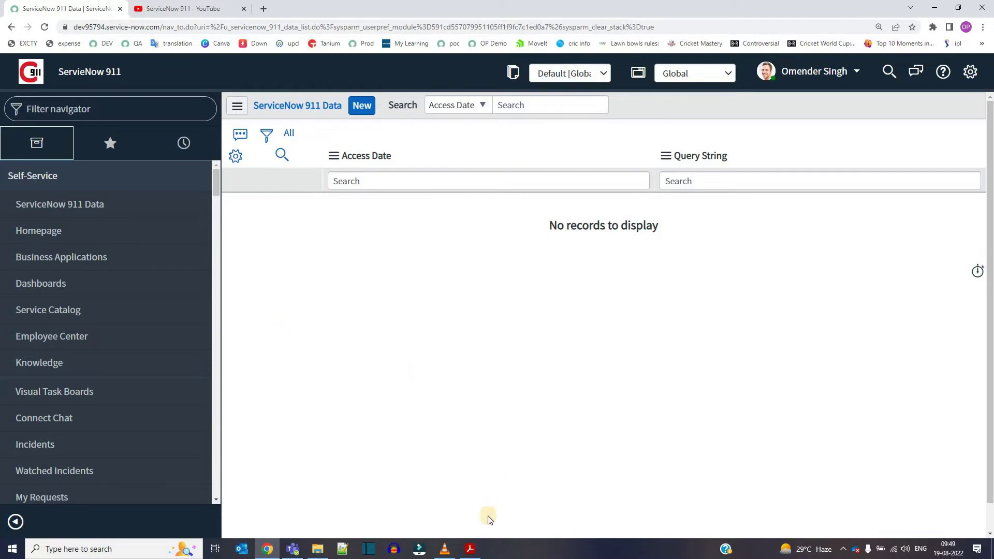
# Step: Bring the diagram PDF forward, dismiss the HP Sure Click notice, and mark the Data Source label
pyautogui.click(473, 549)
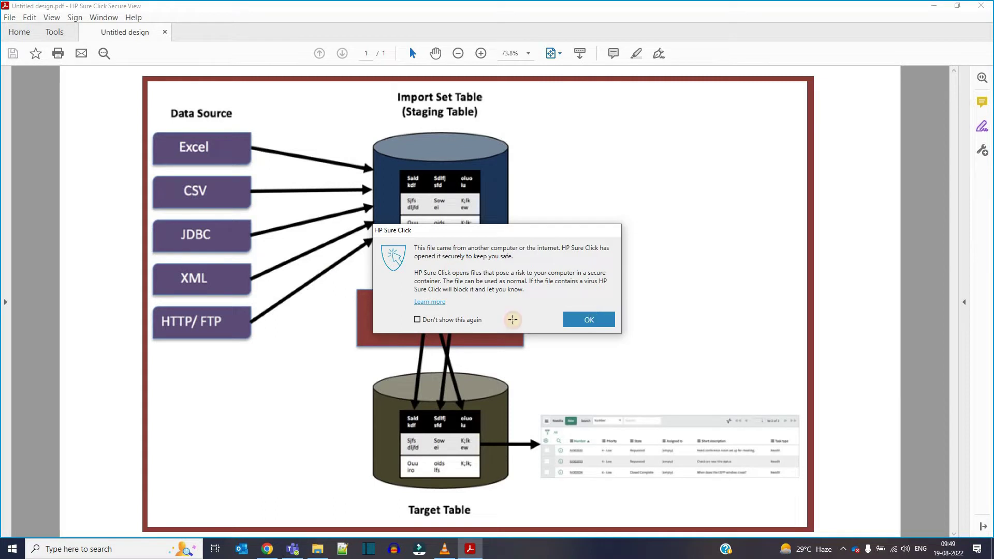
pyautogui.click(589, 319)
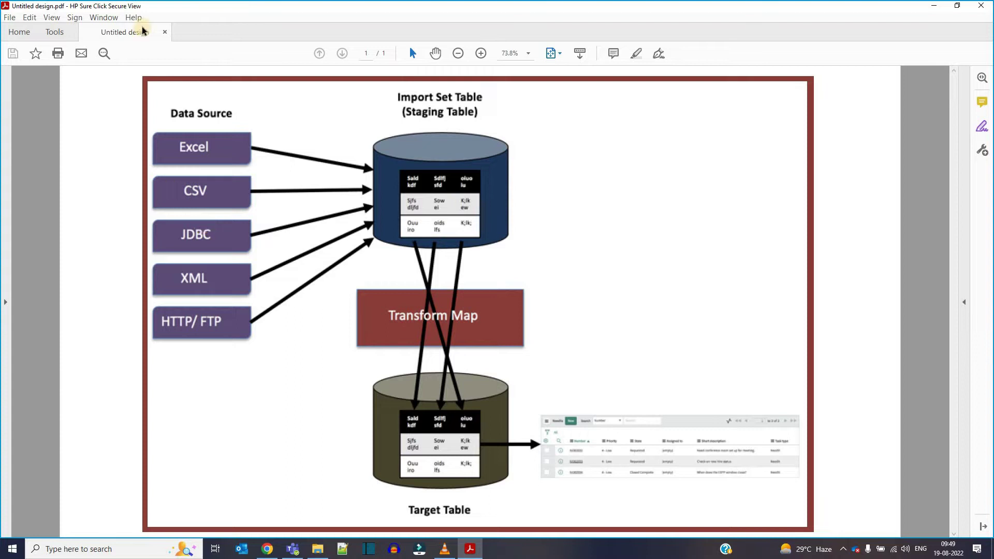
pyautogui.moveTo(166, 106); pyautogui.dragTo(253, 124)
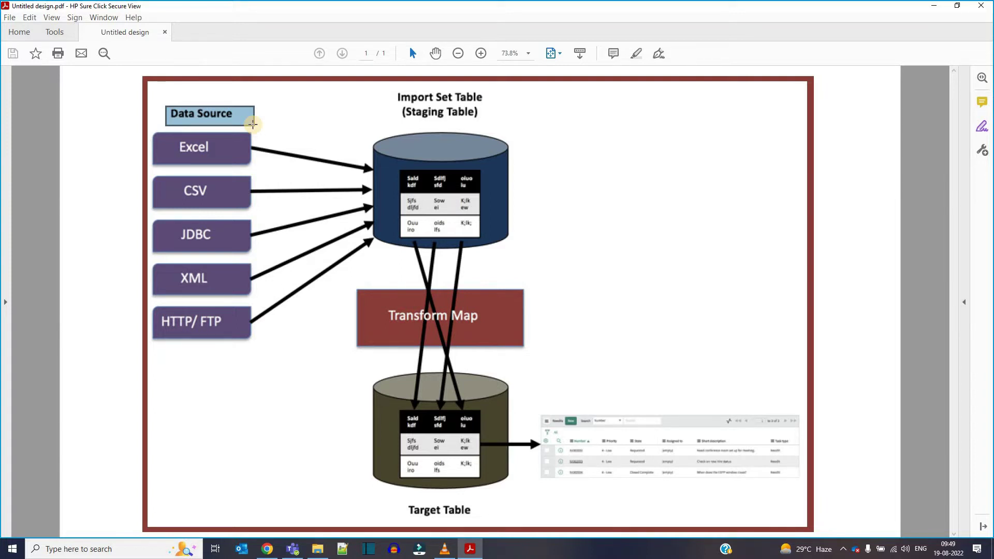
pyautogui.click(170, 142)
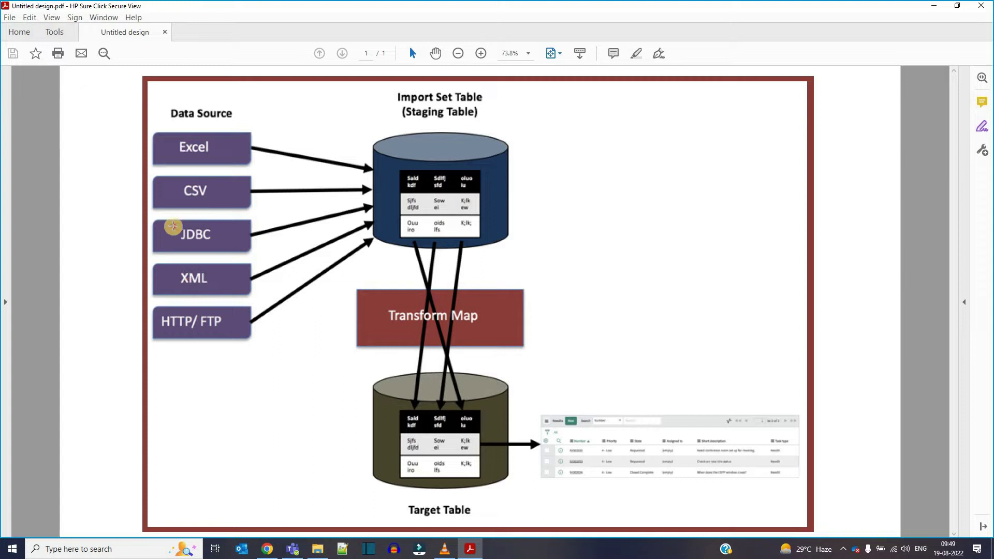
# Step: Highlight the JDBC, HTTP/ FTP and Excel source labels in the diagram
pyautogui.moveTo(172, 229); pyautogui.dragTo(222, 245)
pyautogui.moveTo(155, 309); pyautogui.dragTo(232, 336)
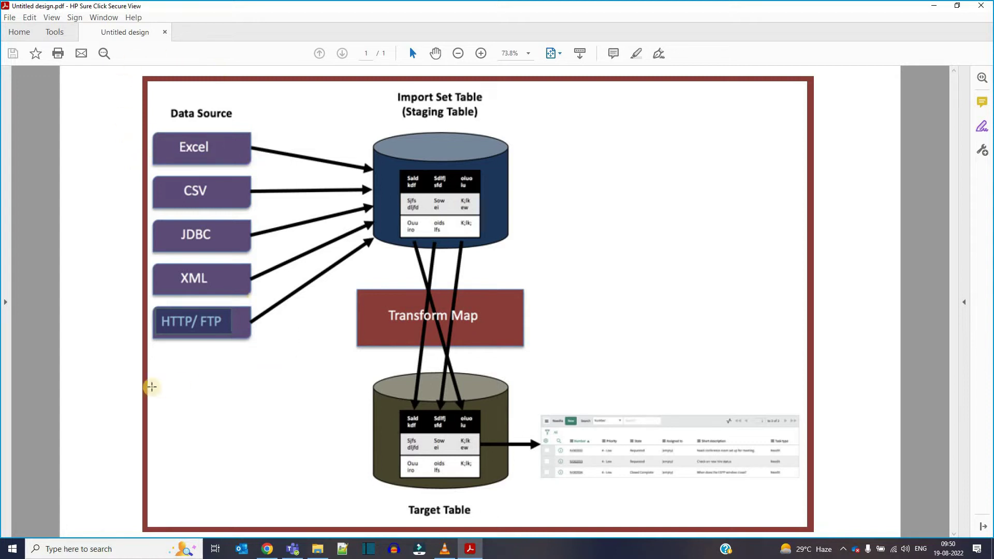
pyautogui.click(178, 143)
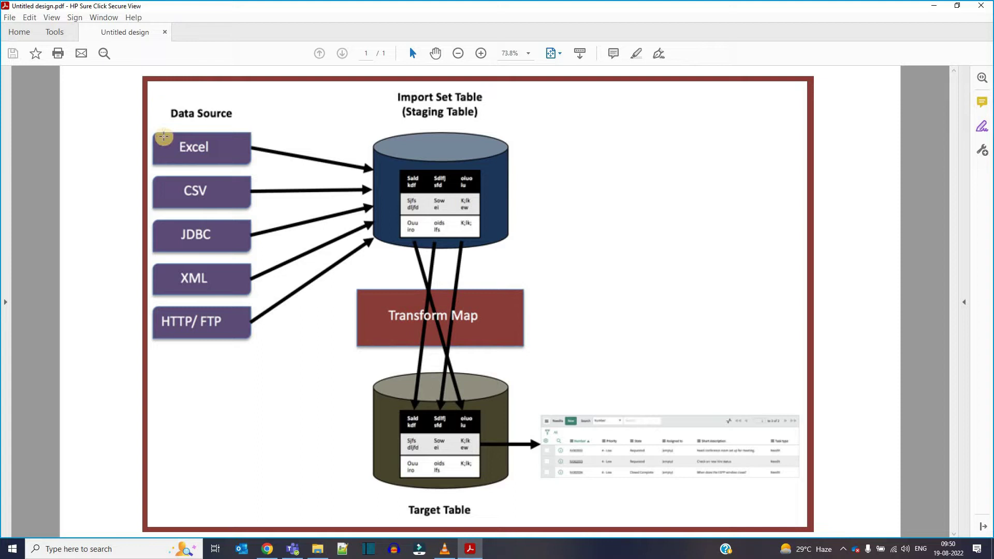
pyautogui.moveTo(265, 152); pyautogui.dragTo(229, 156)
pyautogui.click(229, 155)
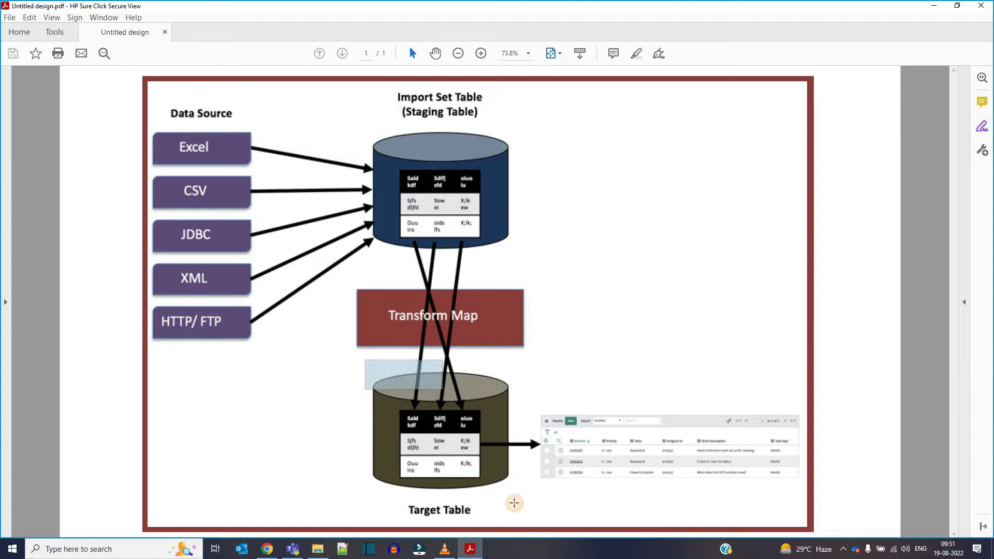
# Step: Mark the Target Table and Transform Map boxes in the diagram, then clear the selection
pyautogui.click(514, 501)
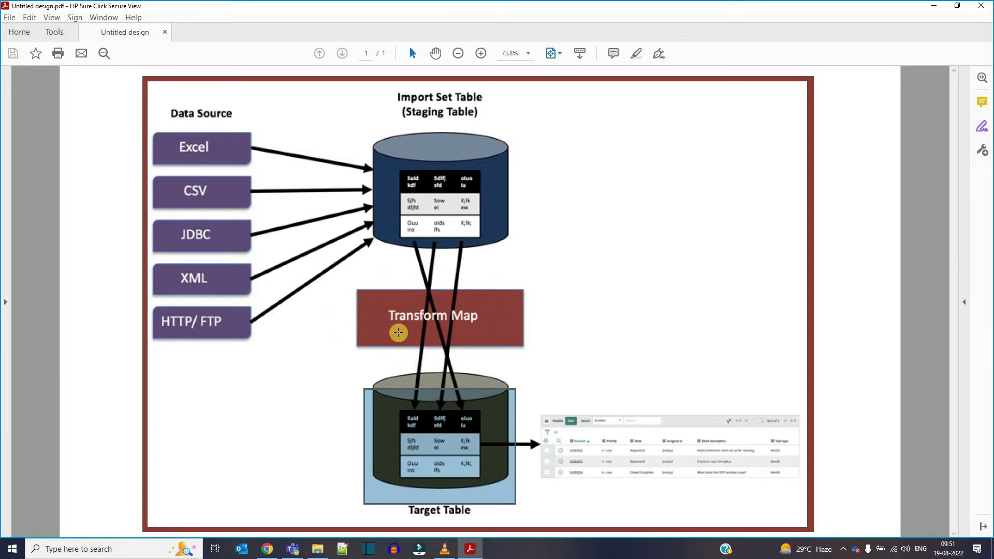
pyautogui.moveTo(343, 280); pyautogui.dragTo(545, 366)
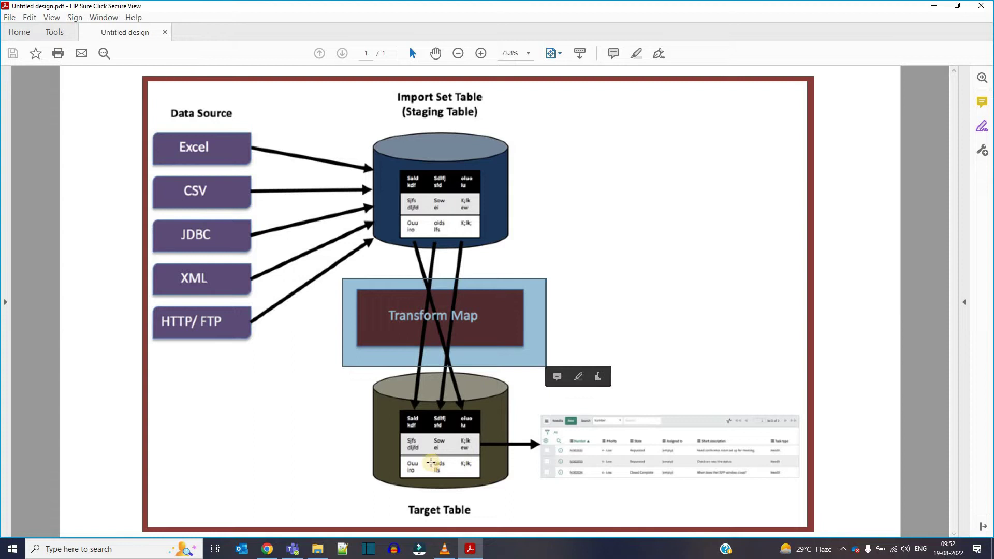
pyautogui.click(393, 259)
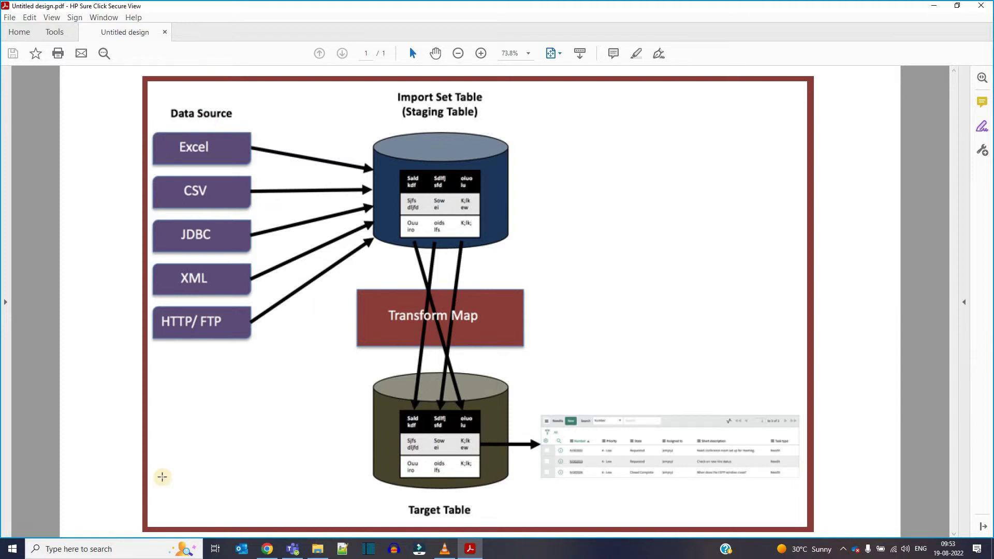
# Step: Back in ServiceNow, filter the navigator for 'load data' and open the Load Data page
pyautogui.click(267, 549)
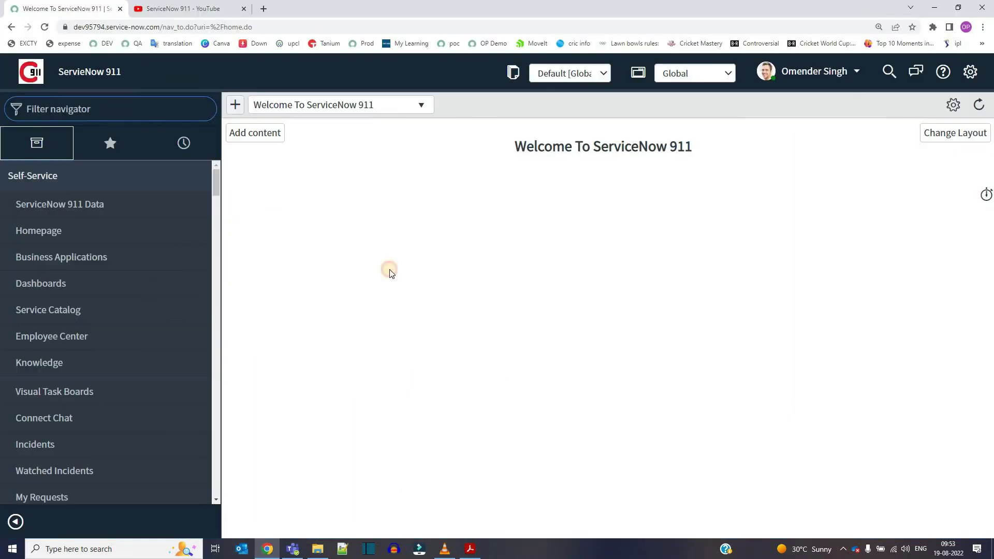
pyautogui.click(149, 115)
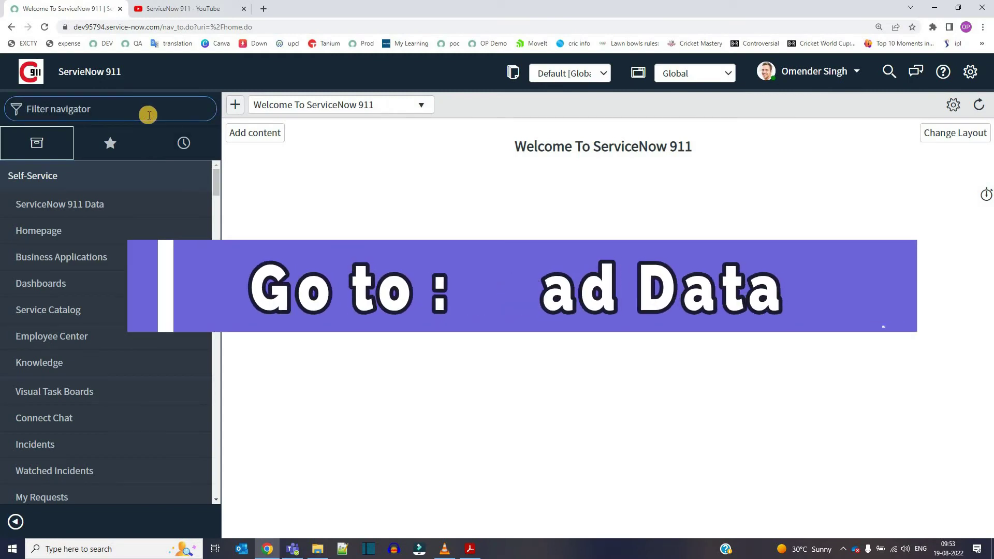
pyautogui.write('load data')
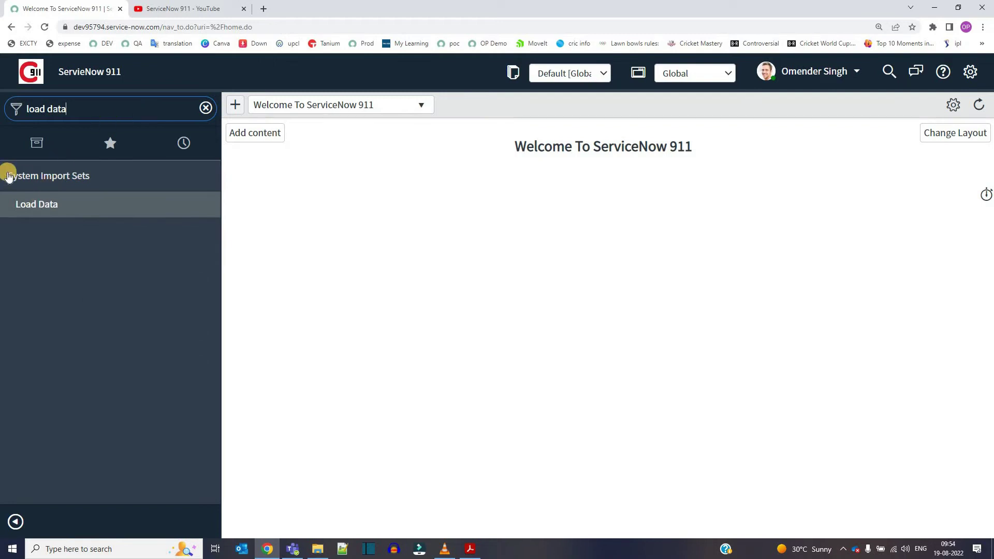
pyautogui.click(38, 204)
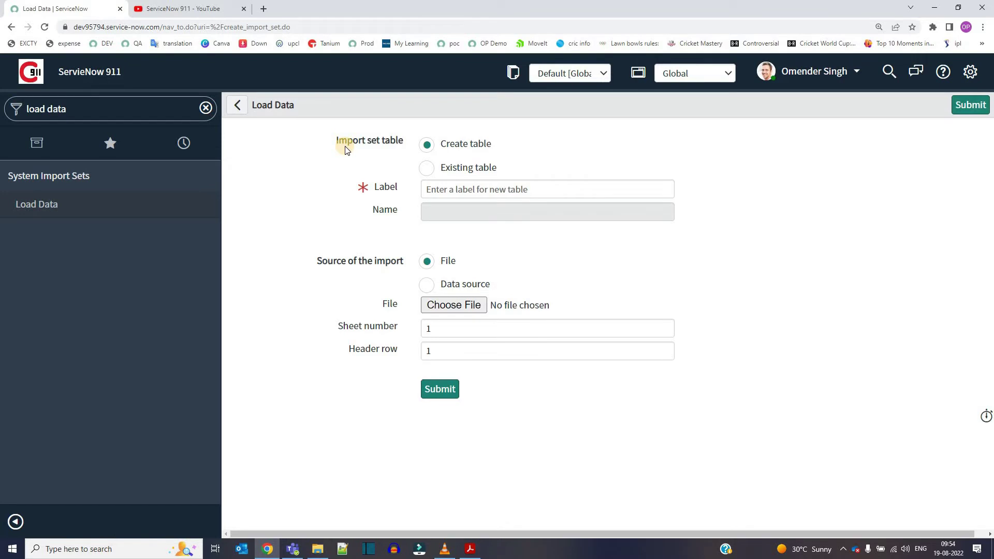
# Step: Look at the Existing table option and its table list, then set the form back to Create table
pyautogui.click(427, 145)
pyautogui.click(426, 168)
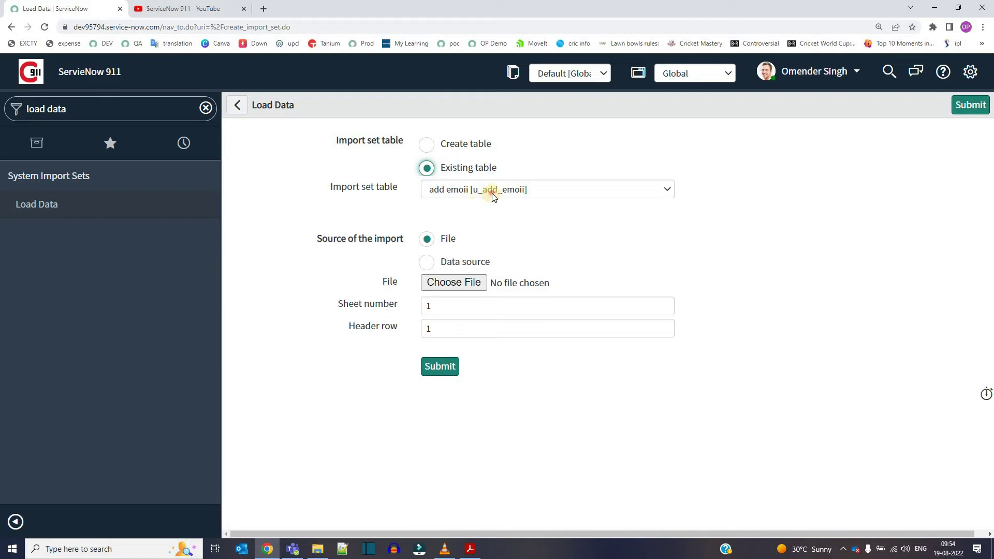
pyautogui.click(492, 194)
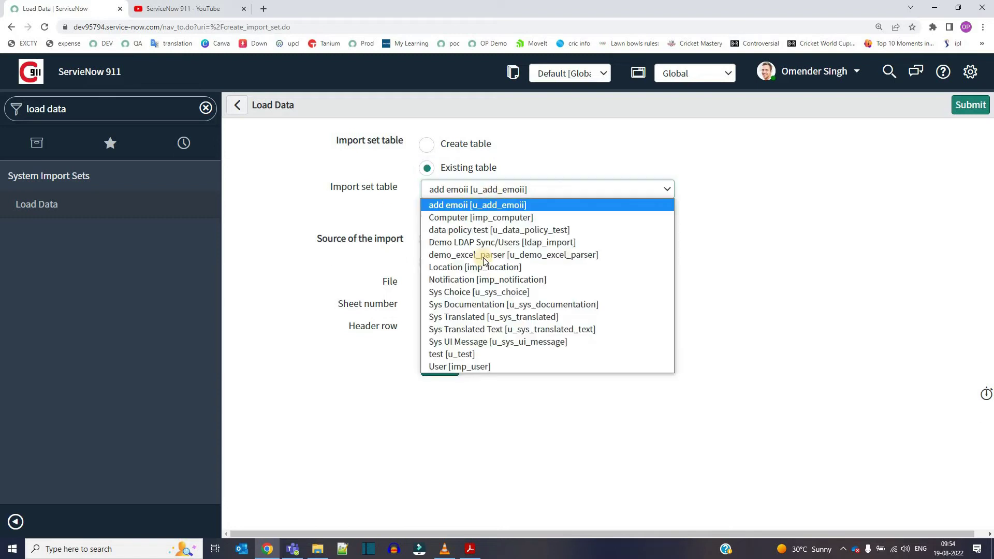
pyautogui.click(425, 147)
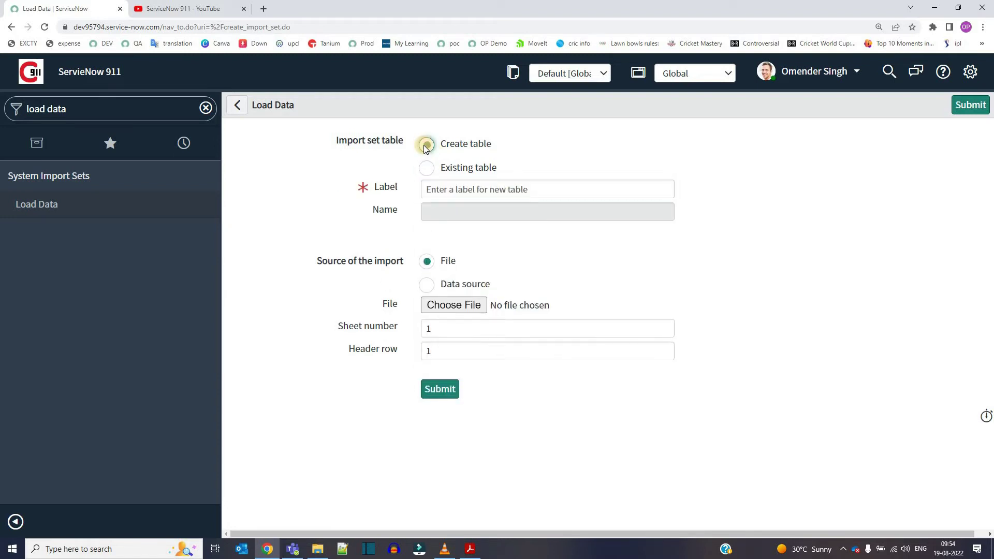
# Step: Label the new table 'Load 911 Data' and toggle the import source between File and Data source
pyautogui.click(465, 189)
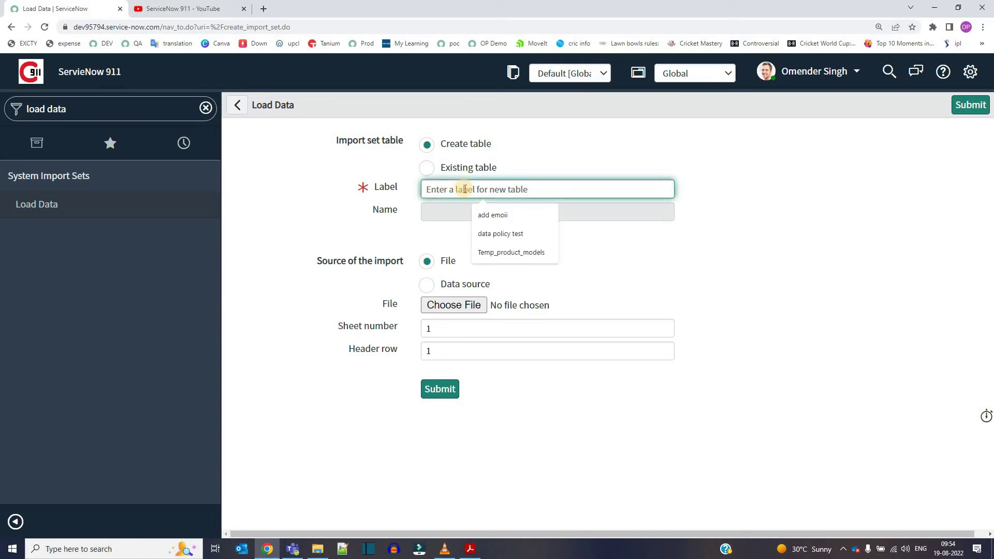
pyautogui.write('Load 911 Data')
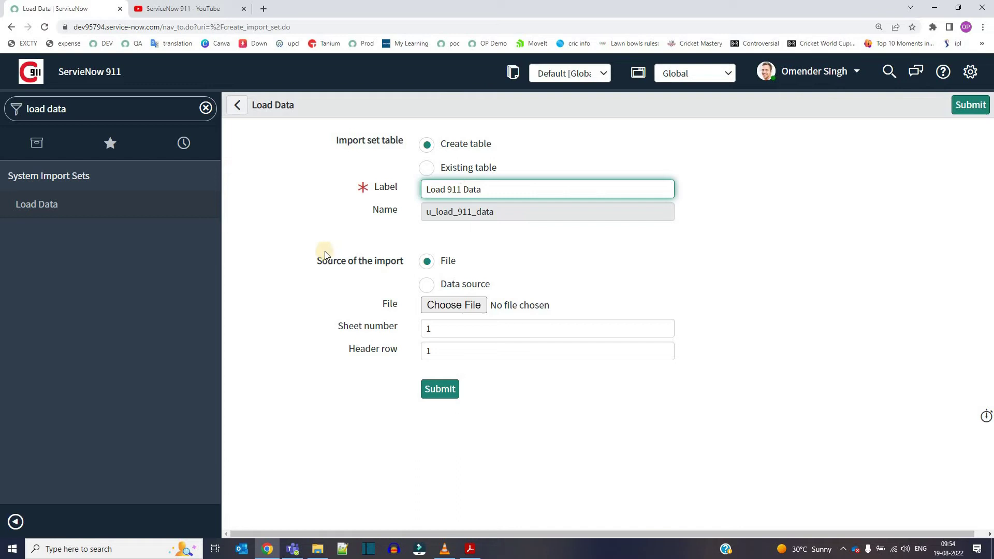
pyautogui.click(317, 231)
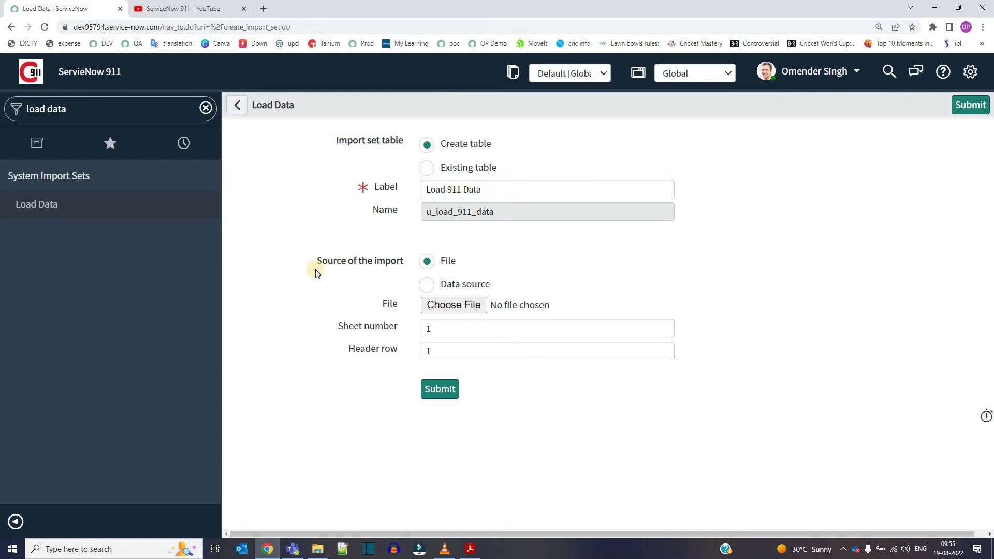
pyautogui.moveTo(402, 264); pyautogui.dragTo(330, 267)
pyautogui.click(426, 285)
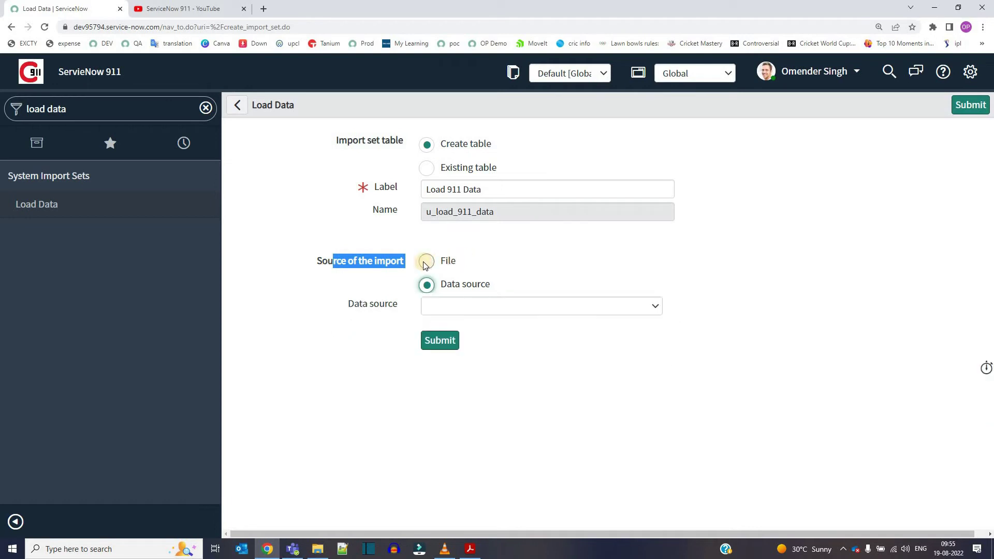
pyautogui.click(426, 261)
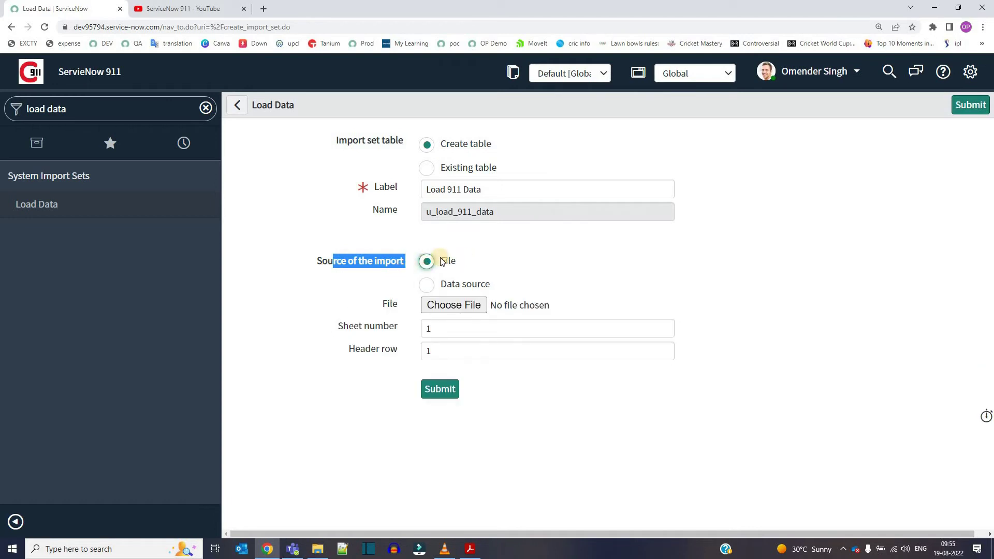
# Step: Look through the available data sources list, then close it without choosing one
pyautogui.click(428, 286)
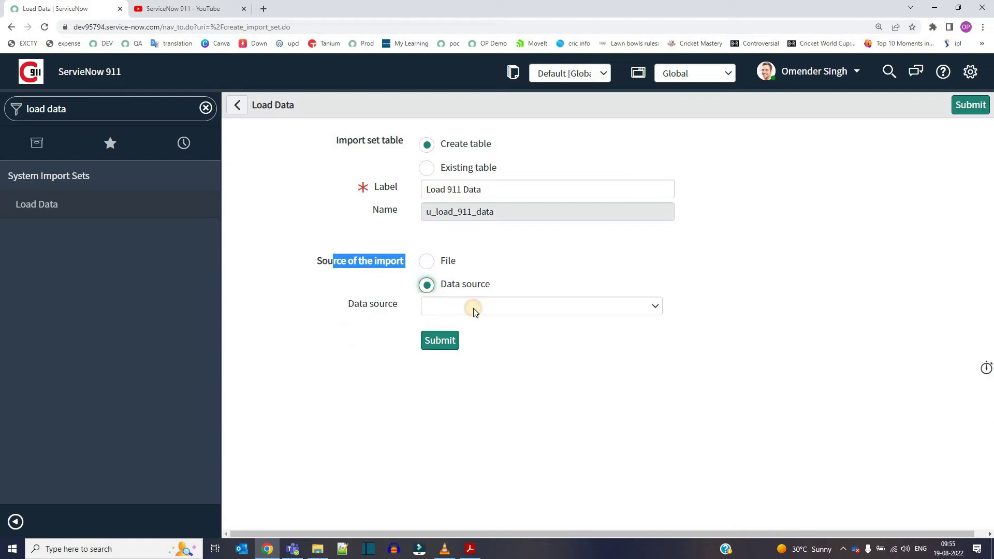
pyautogui.click(474, 309)
pyautogui.scroll(-1, 493, 210)
pyautogui.scroll(1, 493, 209)
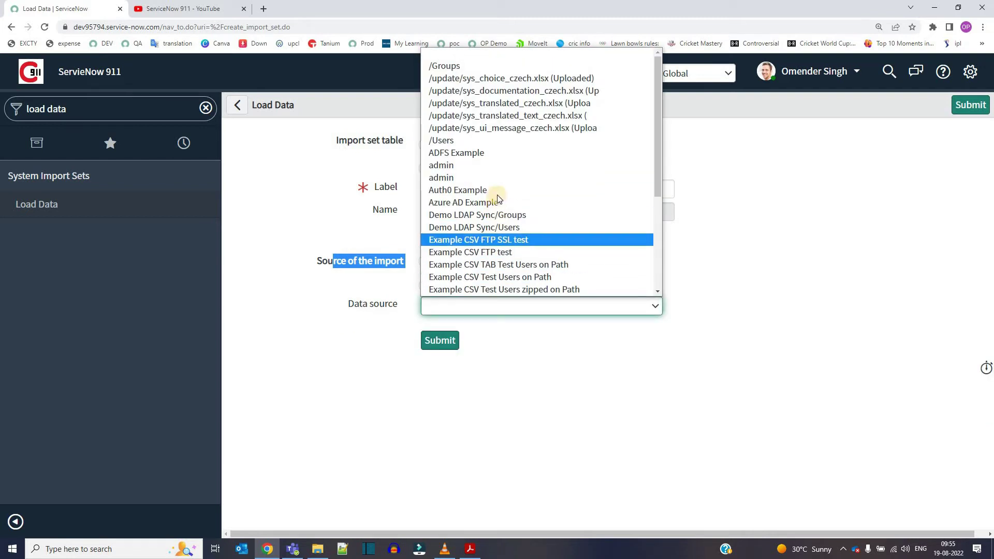
pyautogui.scroll(-3, 495, 207)
pyautogui.click(344, 303)
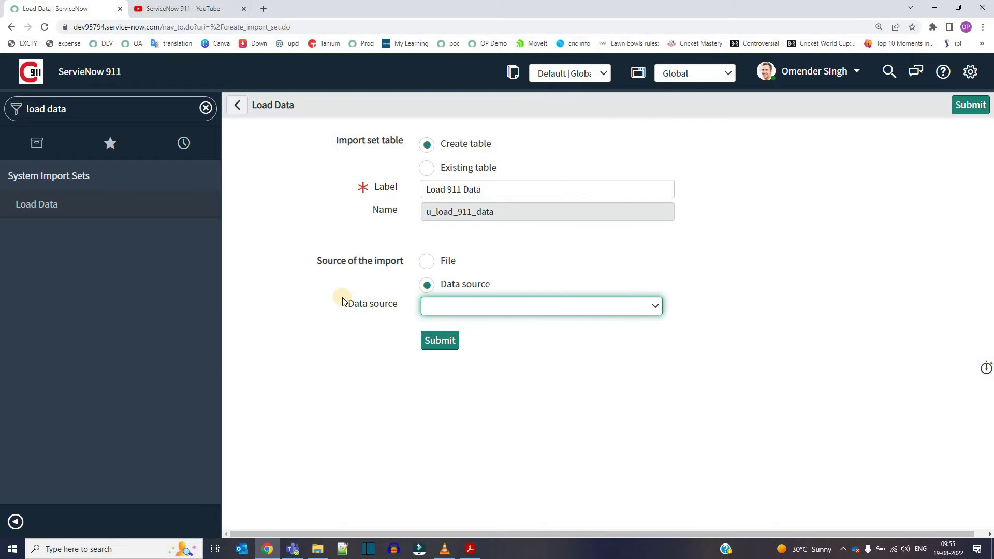
# Step: Set the import source to File and attach the servicenow 911 spreadsheet from the Desktop
pyautogui.click(427, 263)
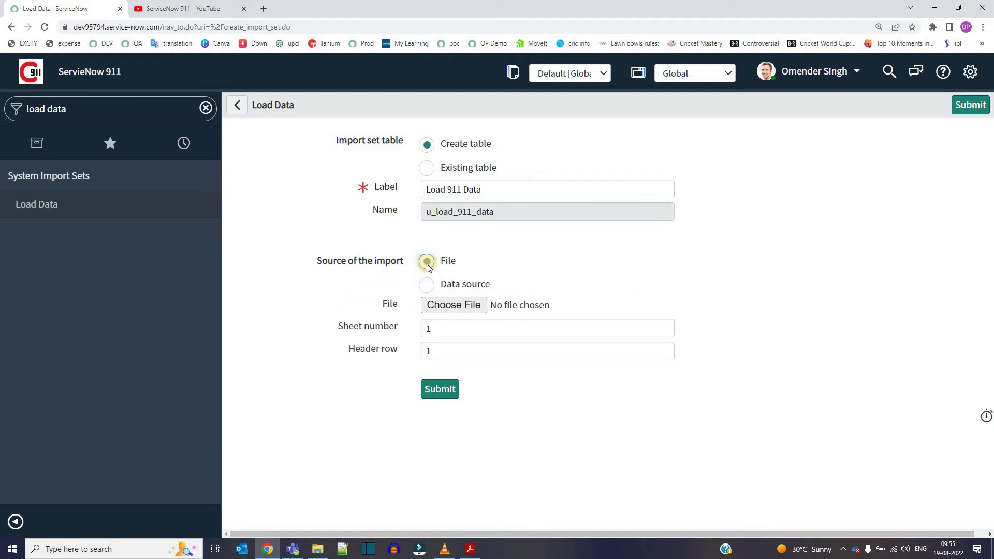
pyautogui.click(451, 306)
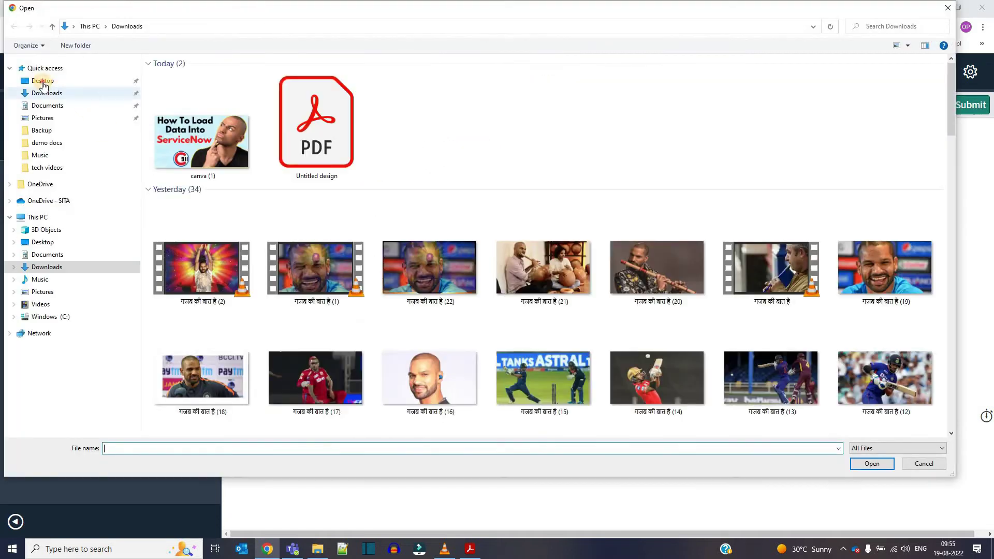
pyautogui.click(42, 82)
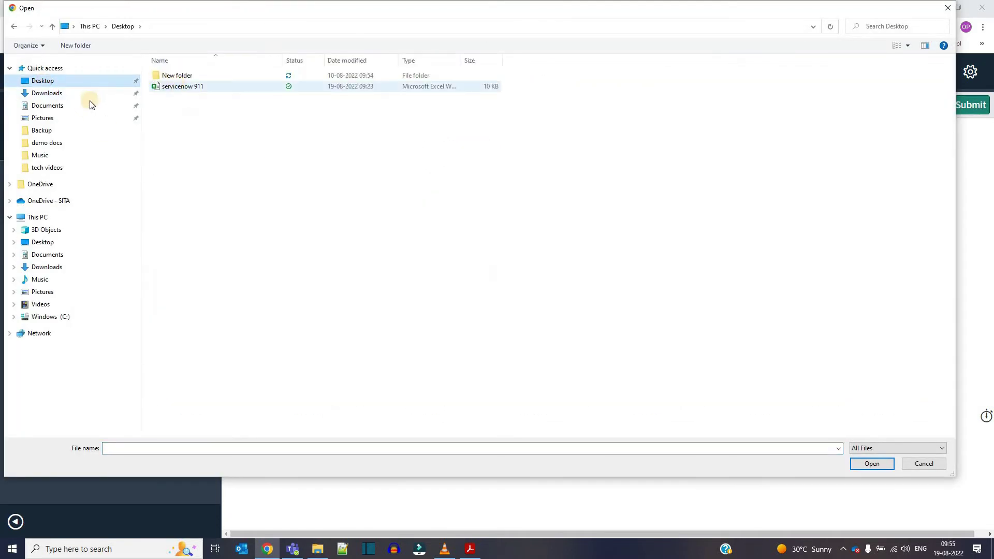
pyautogui.click(180, 87)
pyautogui.doubleClick(181, 86)
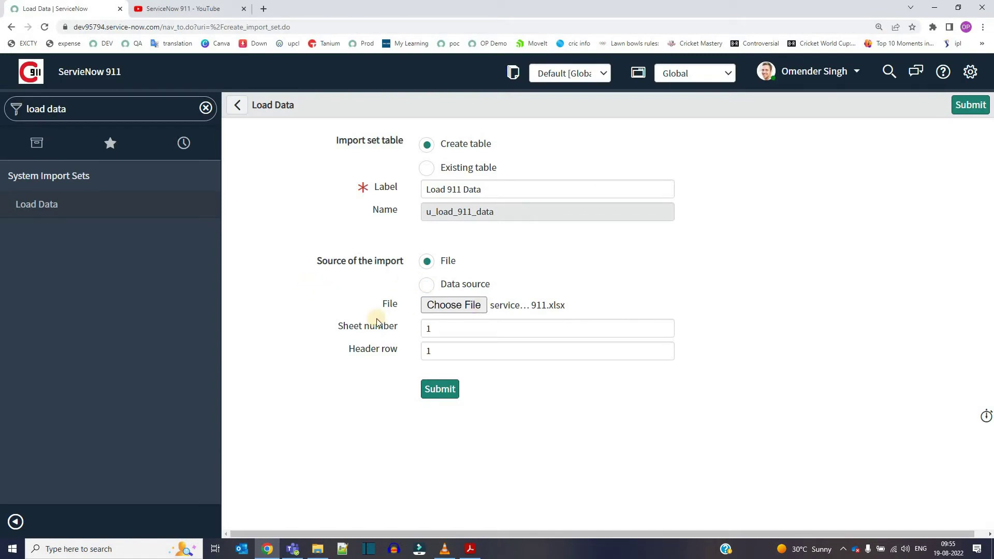
# Step: Submit the load and confirm it completed successfully with 24 rows inserted into u_load_911_data
pyautogui.click(439, 394)
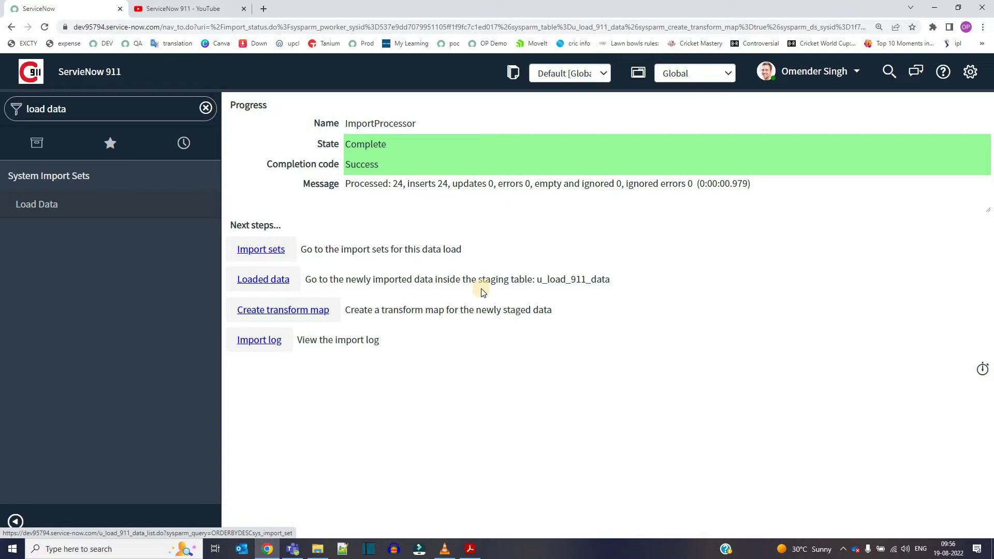
pyautogui.moveTo(526, 280); pyautogui.dragTo(610, 282)
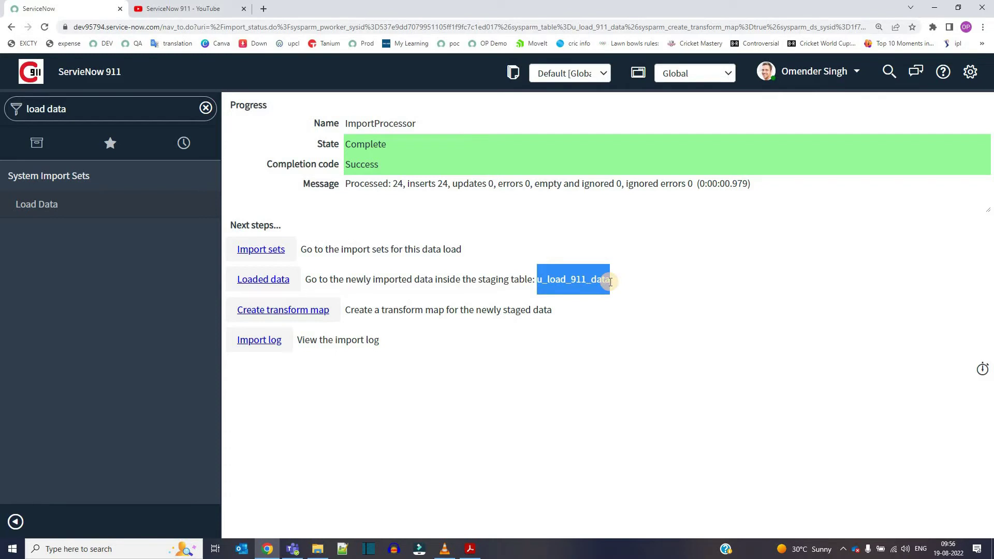
pyautogui.click(445, 313)
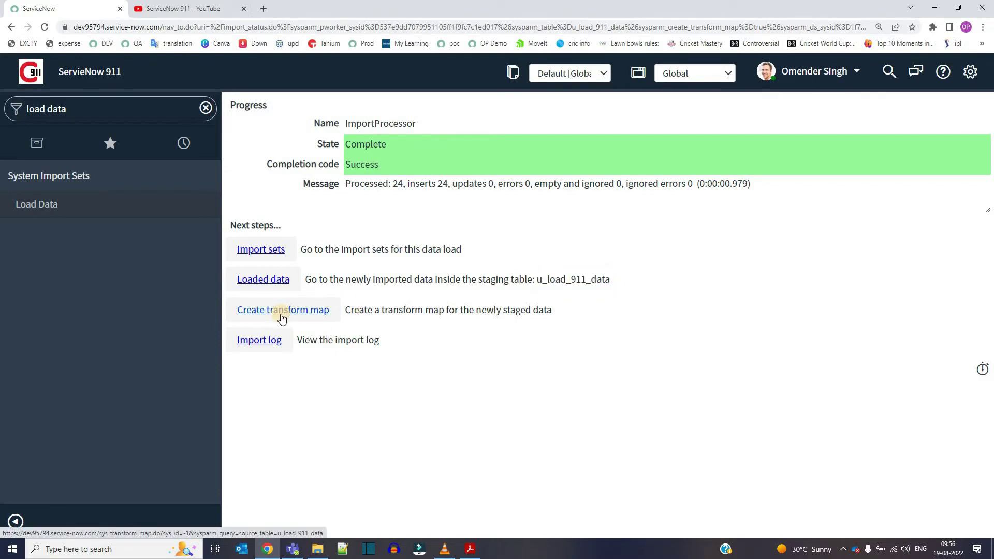
# Step: Open the import sets in a new tab and inspect ISET0010016: File type, Excel format, state Loaded
pyautogui.keyDown('ctrl'); pyautogui.click(251, 254); pyautogui.keyUp('ctrl')
pyautogui.click(178, 5)
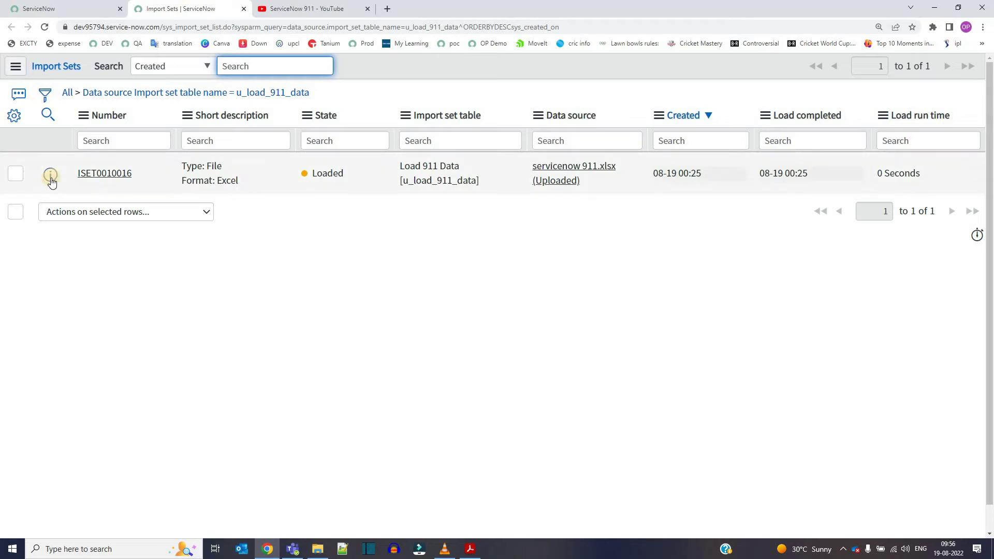
pyautogui.click(234, 171)
pyautogui.doubleClick(213, 167)
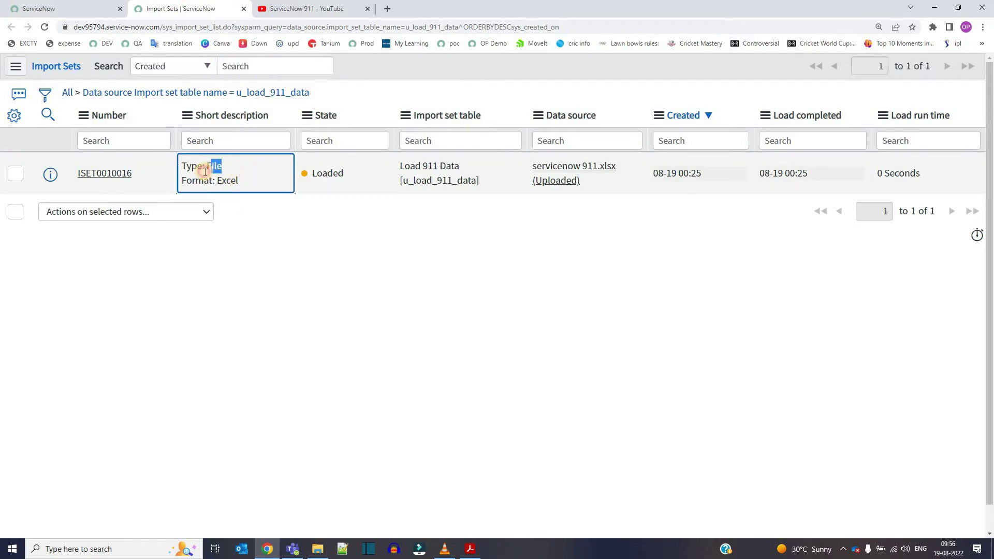
pyautogui.doubleClick(220, 181)
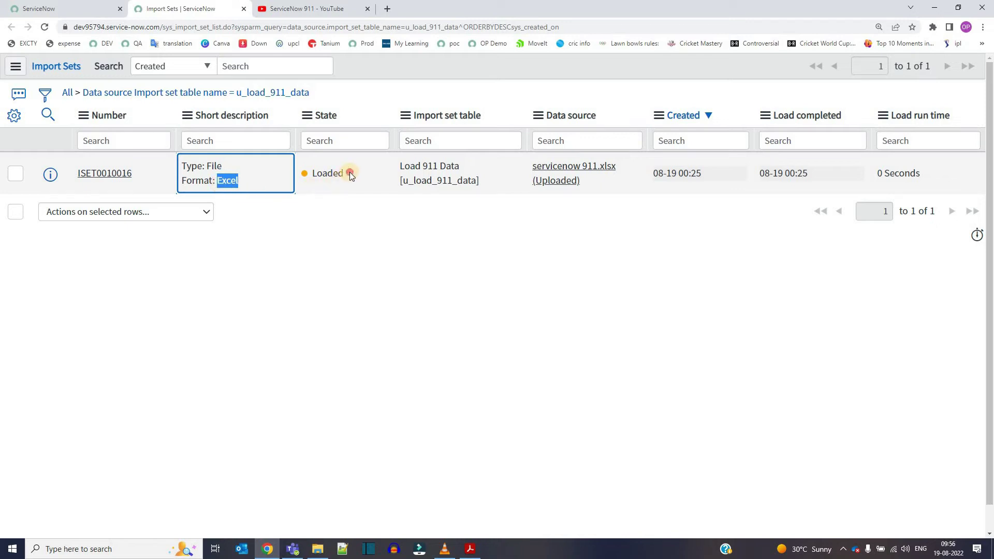
pyautogui.click(317, 185)
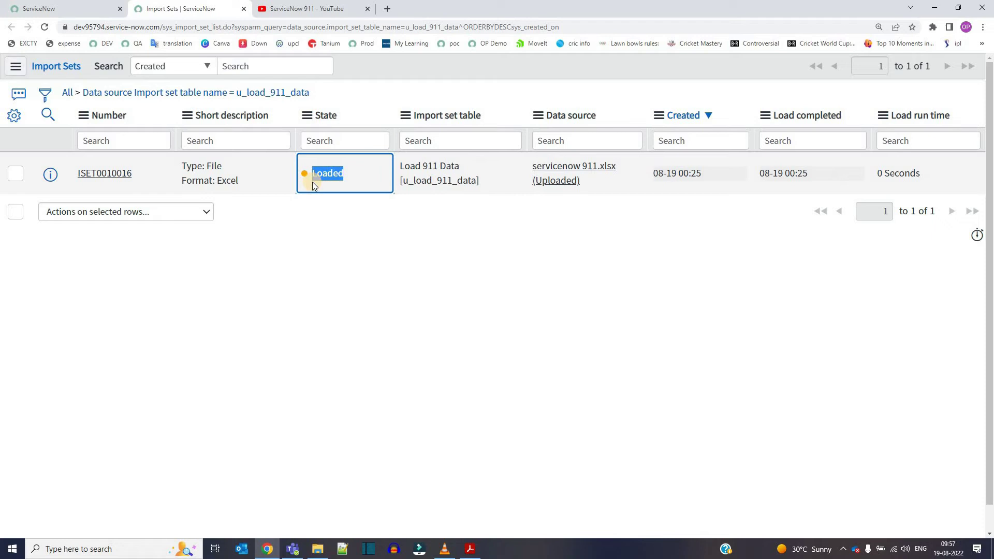
# Step: Note its import set table and servicenow 911.xlsx source, then return to the progress page's u_load_911_data
pyautogui.moveTo(471, 181); pyautogui.dragTo(409, 181)
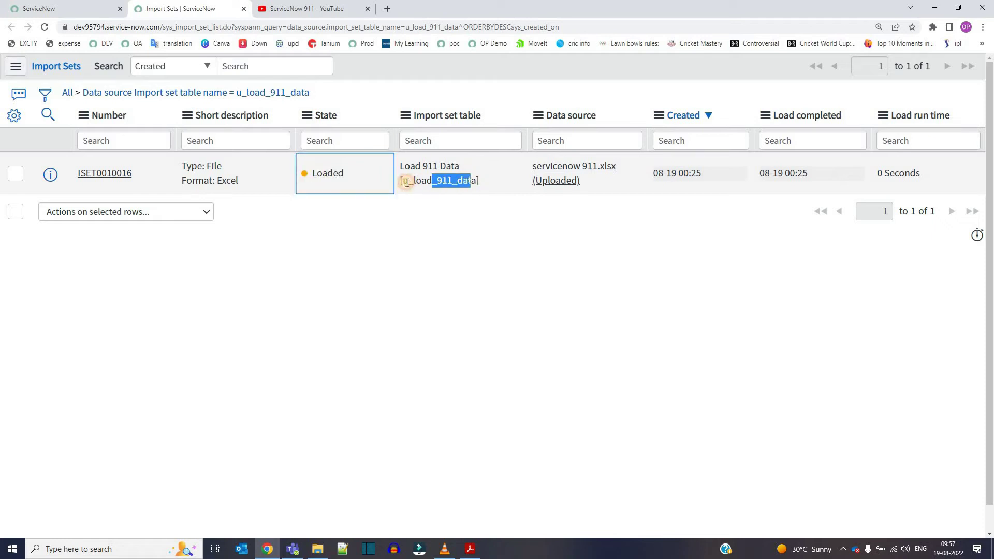
pyautogui.moveTo(581, 182); pyautogui.dragTo(476, 165)
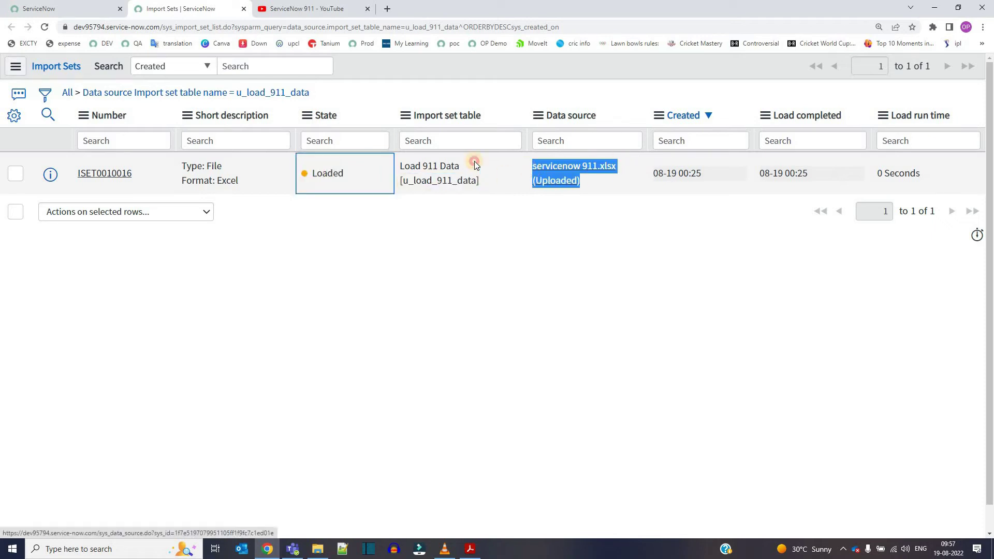
pyautogui.click(83, 9)
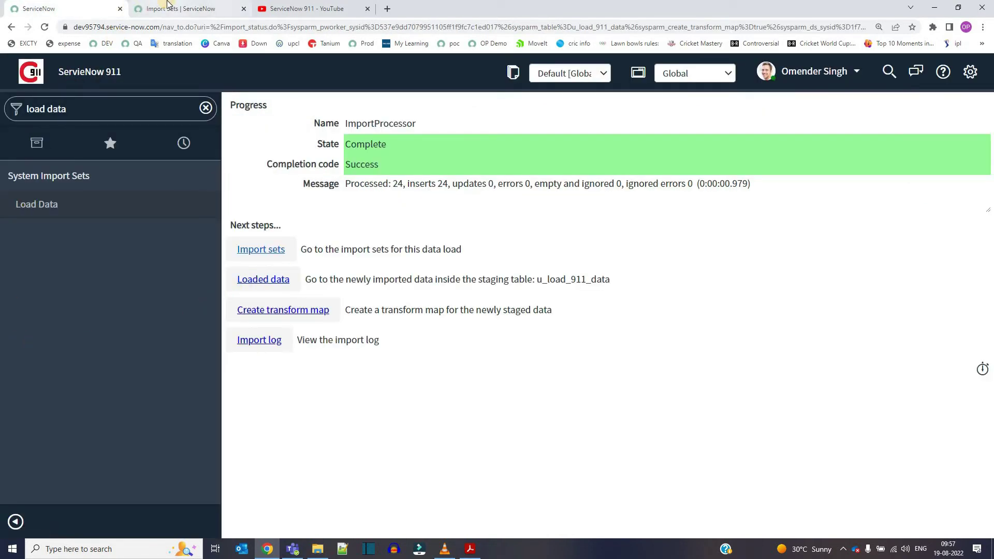
pyautogui.doubleClick(577, 281)
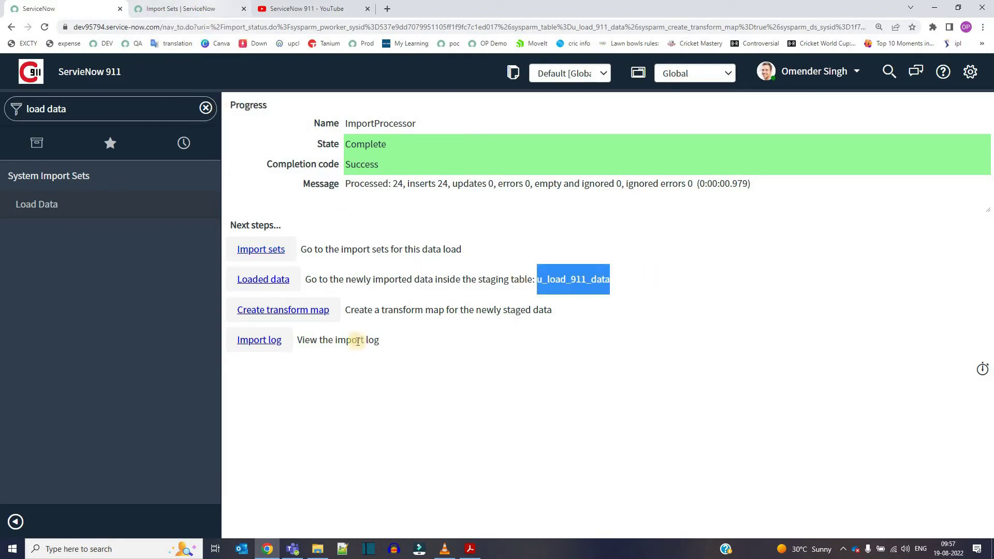
# Step: Open the list of the 24 staged rows and check the record count and State values
pyautogui.click(264, 280)
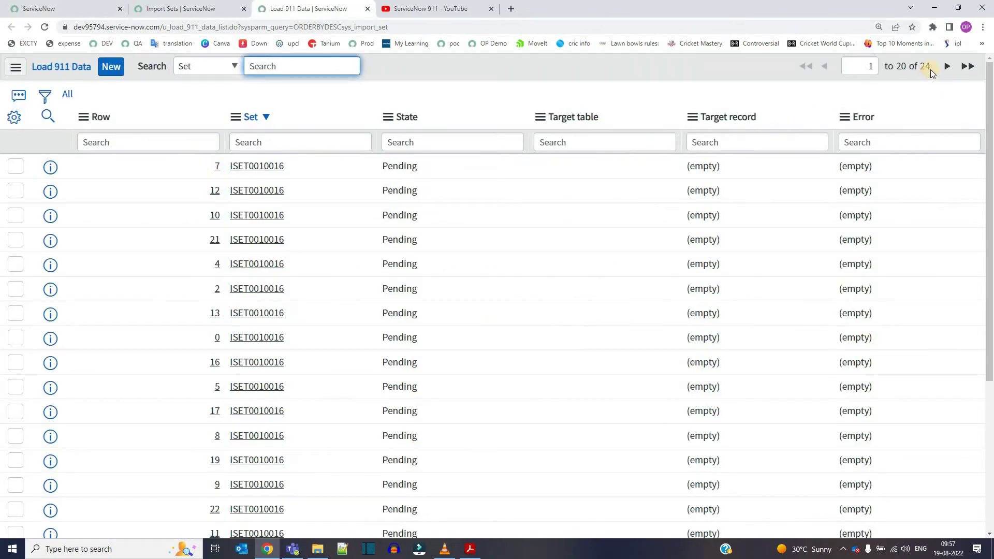
pyautogui.moveTo(897, 66); pyautogui.dragTo(931, 66)
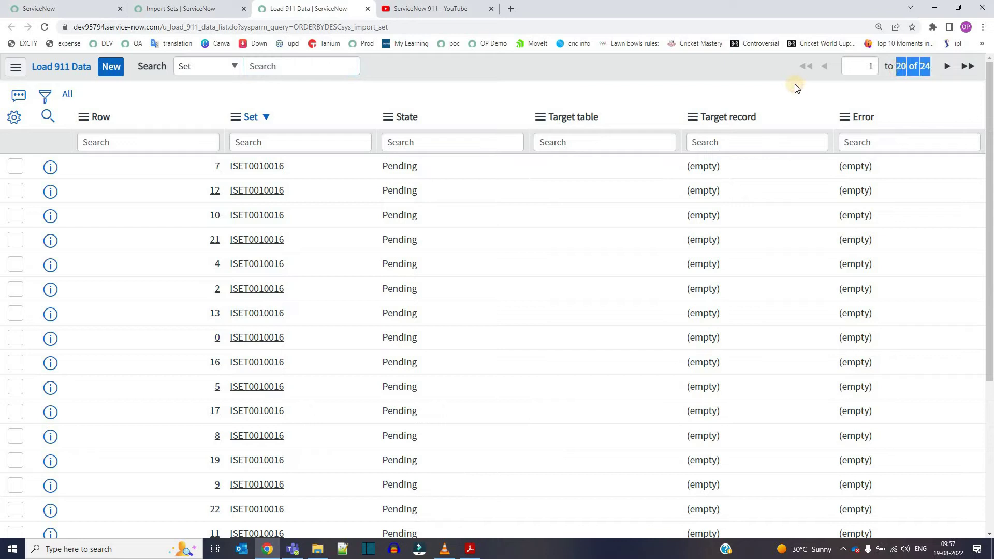
pyautogui.click(439, 162)
# Step: Personalize the list to show the Date and Query columns, moved higher in the column order
pyautogui.click(14, 118)
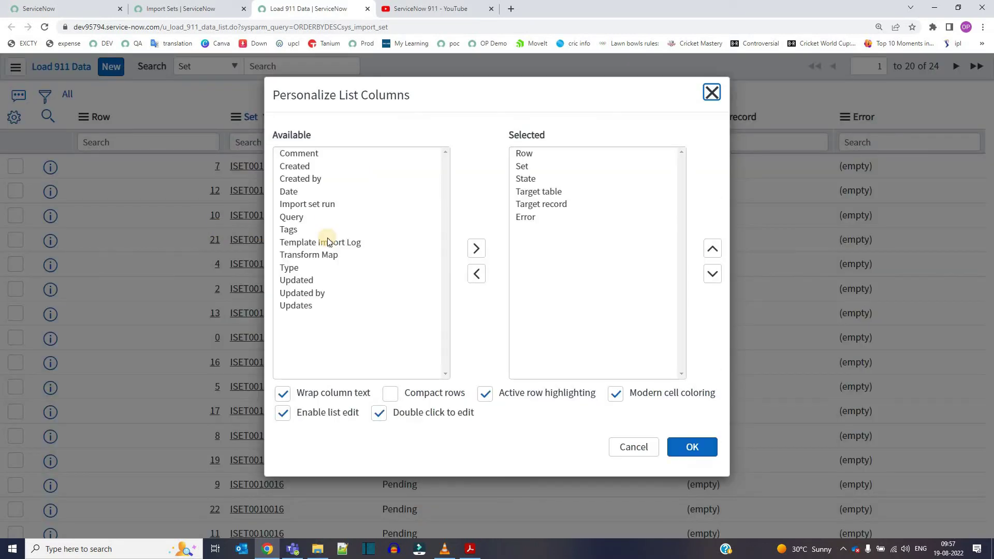
pyautogui.click(300, 219)
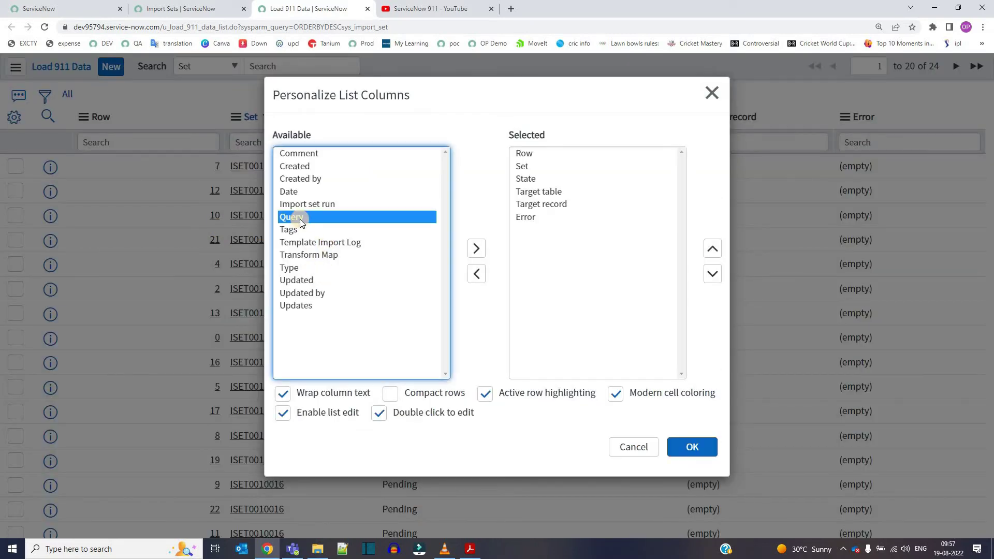
pyautogui.keyDown('ctrl'); pyautogui.click(300, 191); pyautogui.keyUp('ctrl')
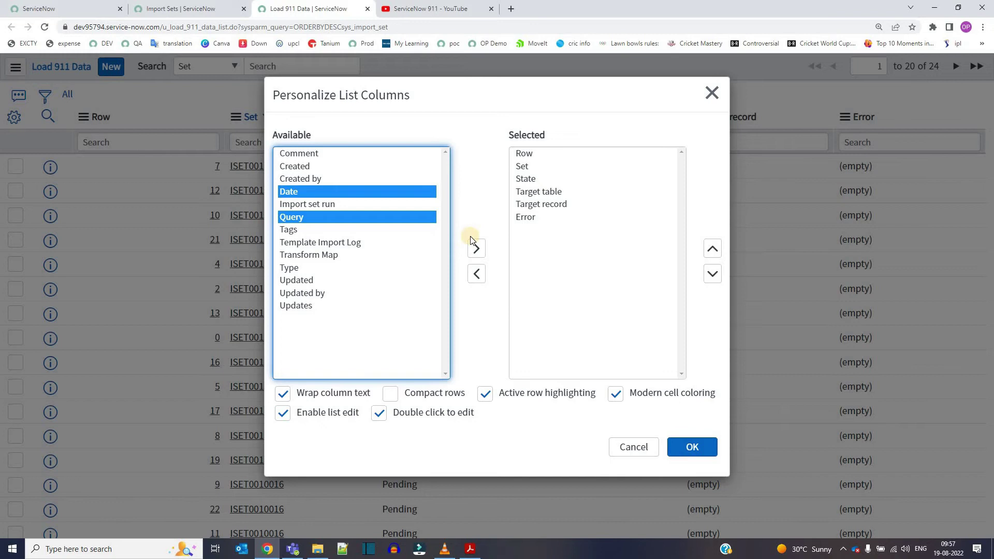
pyautogui.click(477, 248)
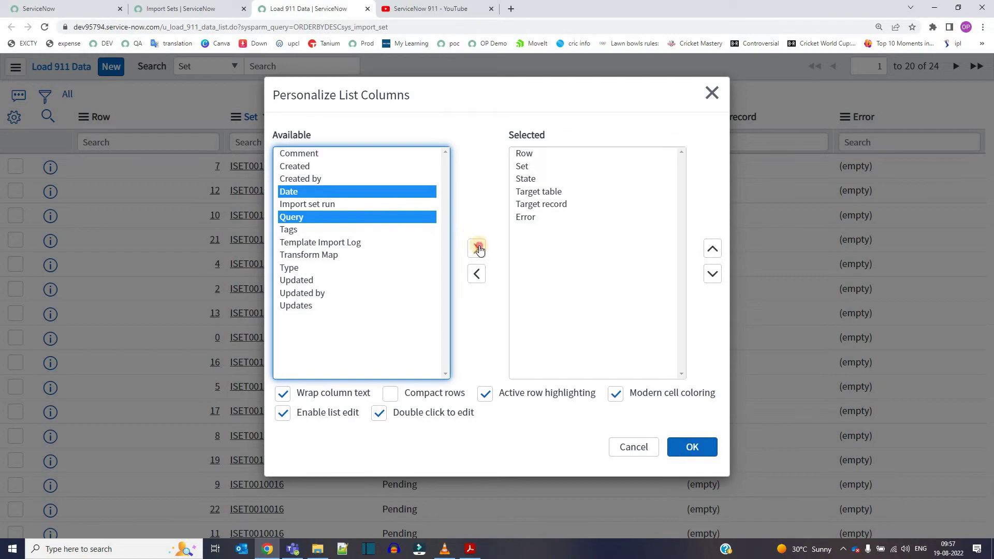
pyautogui.click(713, 248)
pyautogui.click(712, 248)
pyautogui.click(712, 248)
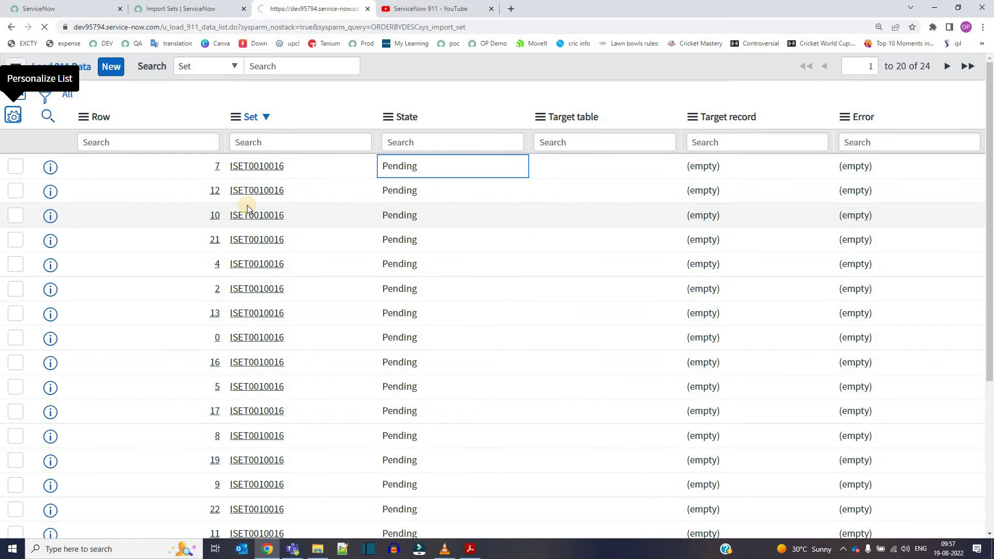
# Step: Review the query text and row 7's Date and Pending state, then return to the Progress page
pyautogui.moveTo(400, 166); pyautogui.dragTo(416, 206)
pyautogui.moveTo(459, 322); pyautogui.dragTo(290, 381)
pyautogui.click(323, 188)
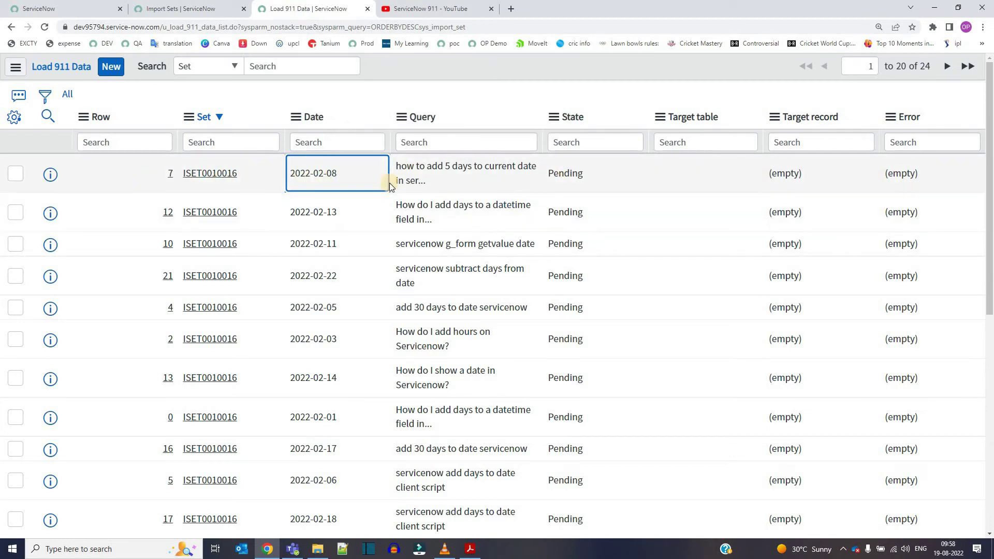
pyautogui.click(600, 175)
pyautogui.doubleClick(549, 174)
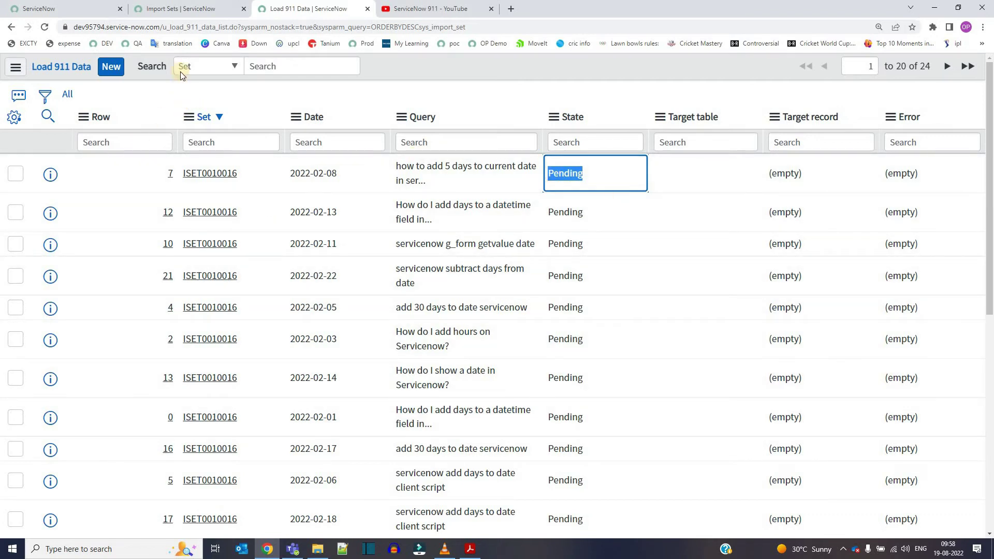
pyautogui.click(175, 9)
pyautogui.click(63, 9)
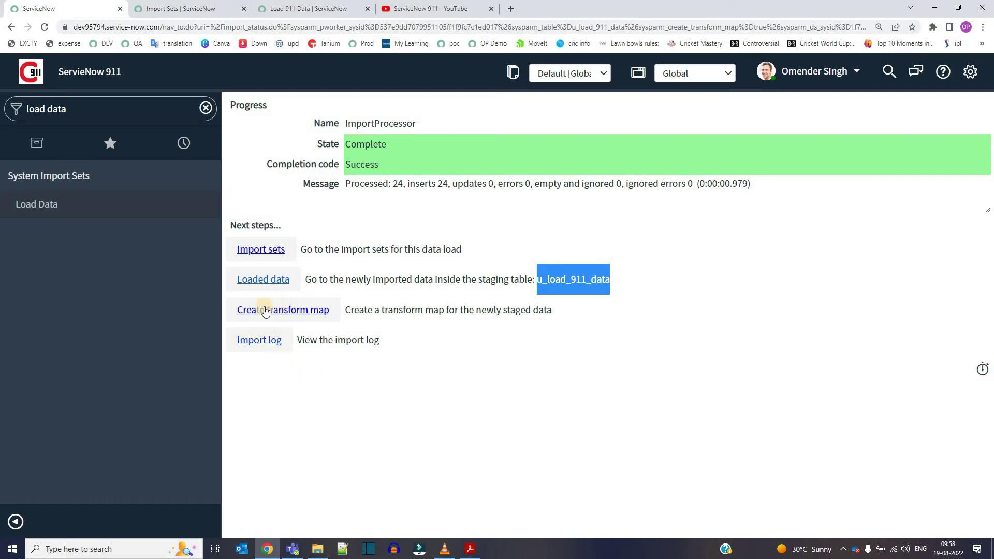
# Step: Create a transform map named 'Load 911 Data' with source table u_load_911_data, noting the required Target table
pyautogui.click(264, 310)
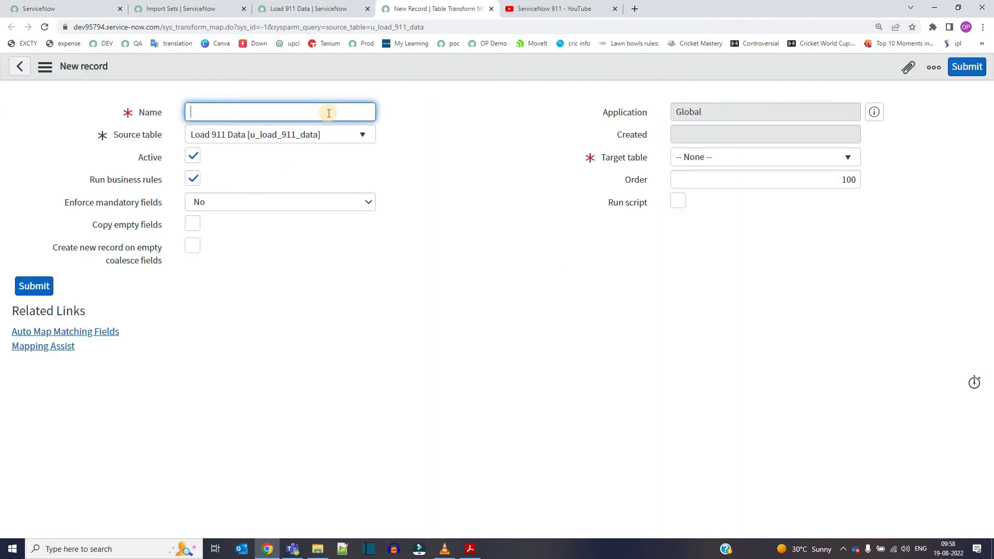
pyautogui.write('Load 911 Data')
pyautogui.press('Tab')
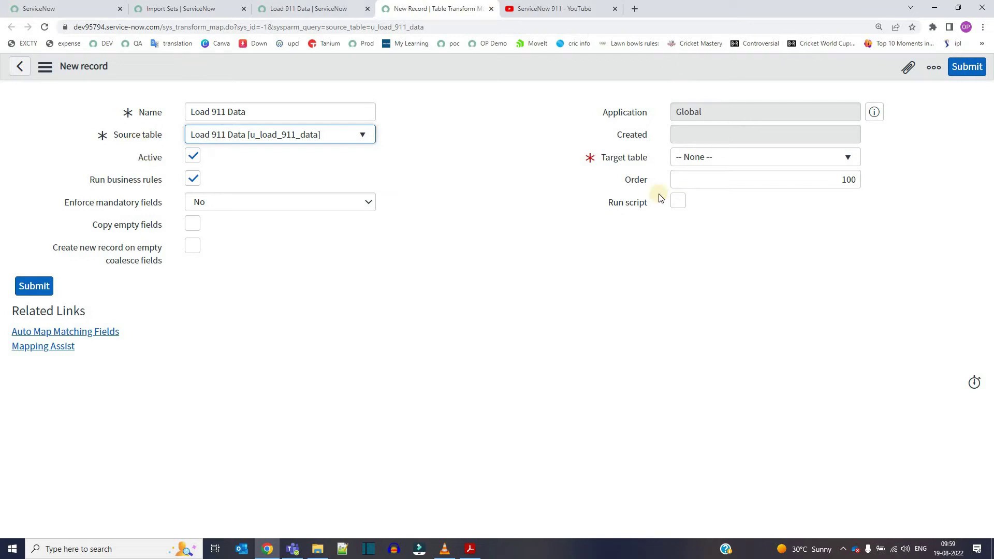
pyautogui.click(641, 165)
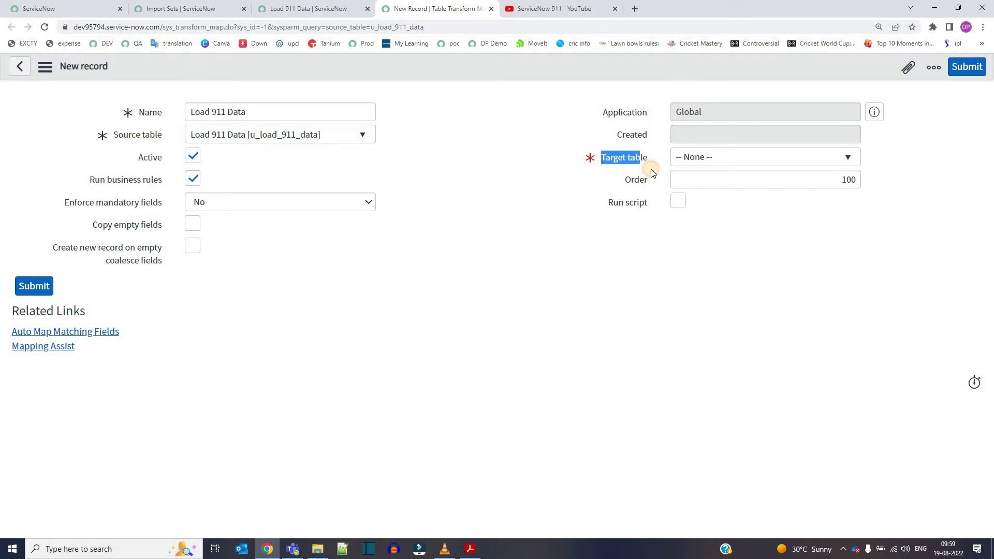
pyautogui.moveTo(652, 172); pyautogui.dragTo(652, 173)
# Step: Confirm the ServiceNow 911 Data list has no records, then return to the Load 911 Data transform map
pyautogui.click(55, 7)
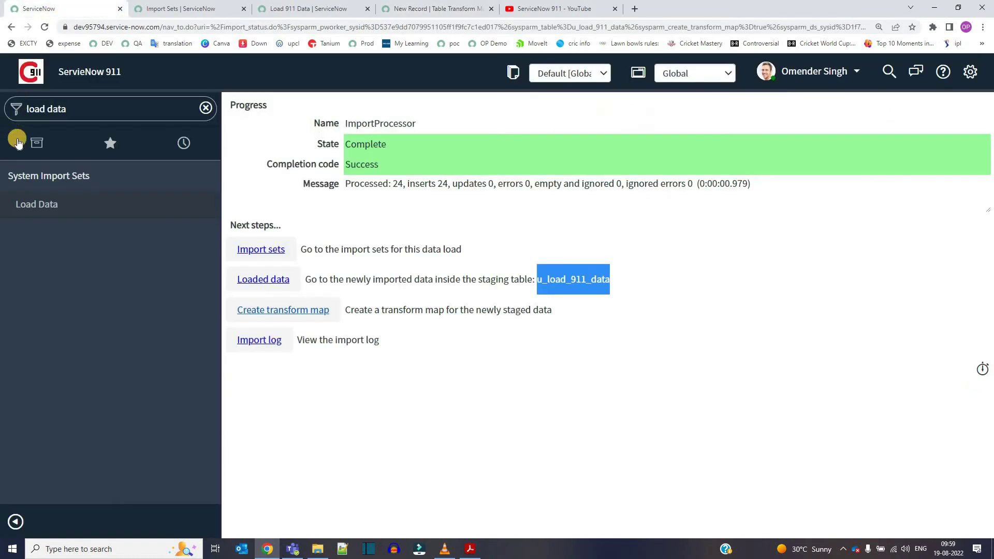
pyautogui.click(206, 107)
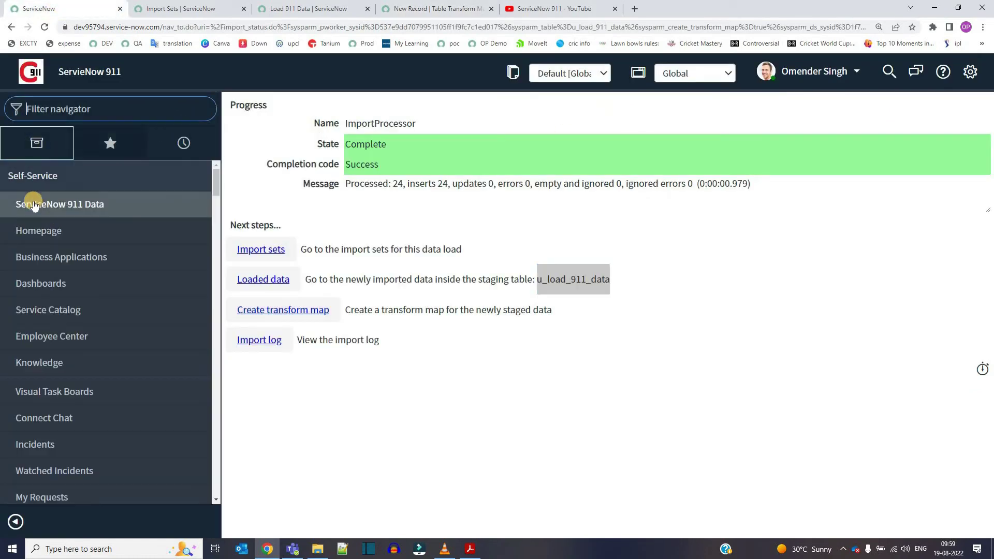
pyautogui.click(44, 209)
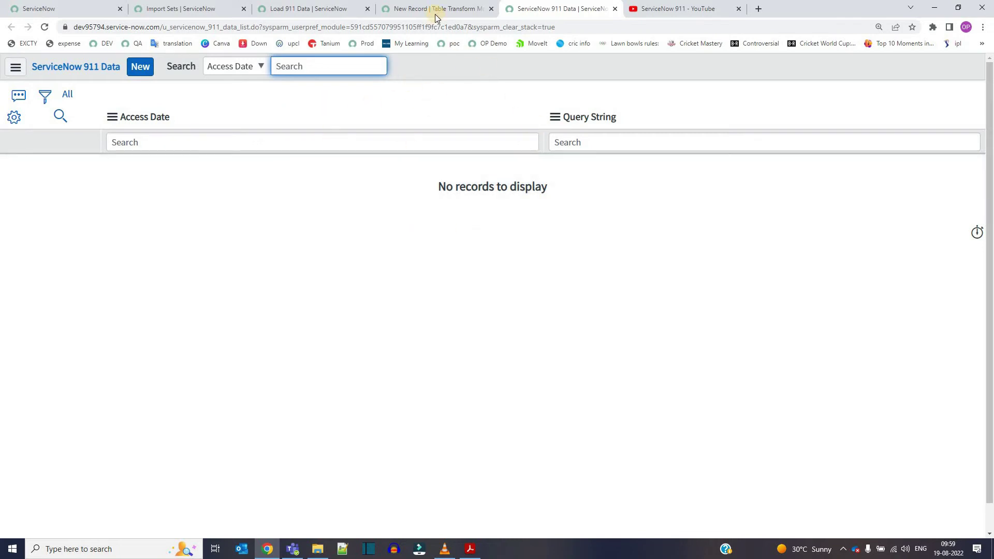
pyautogui.click(435, 11)
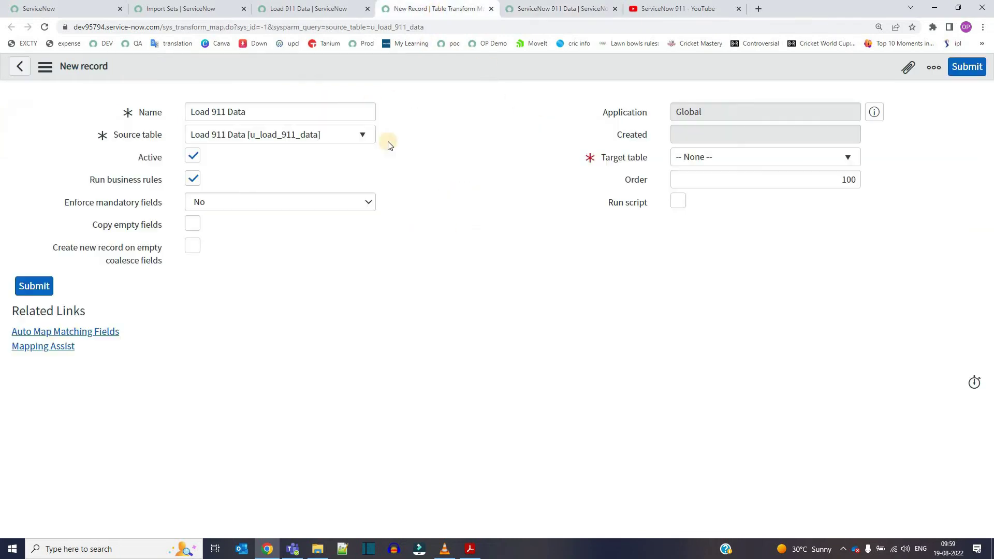
# Step: Set the transform map's target table to ServiceNow 911 Data
pyautogui.click(752, 165)
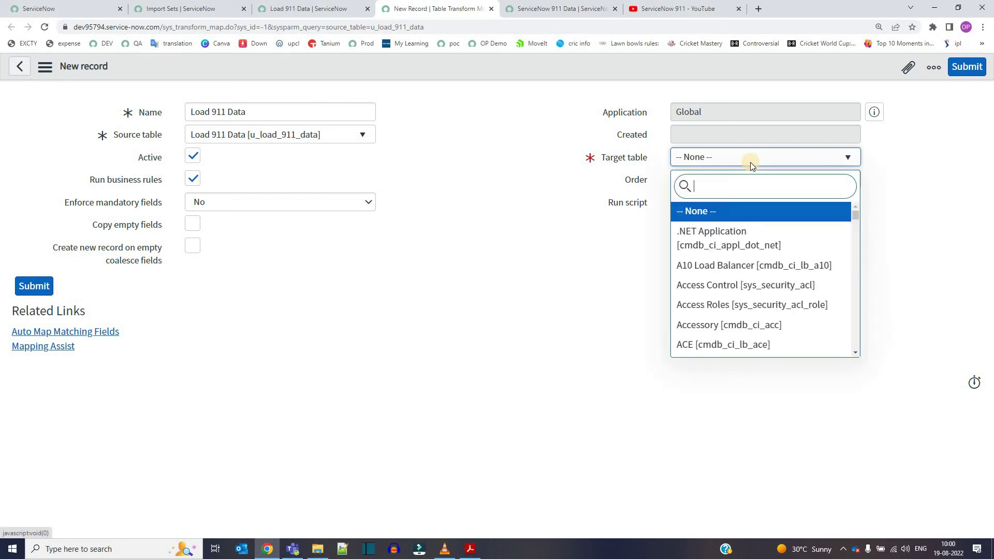
pyautogui.write('servicenow')
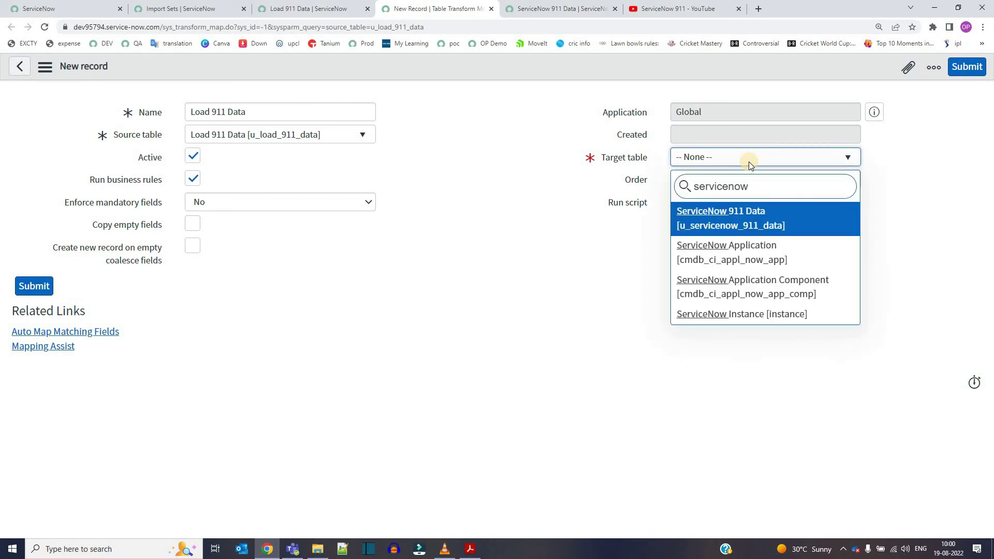
pyautogui.click(732, 219)
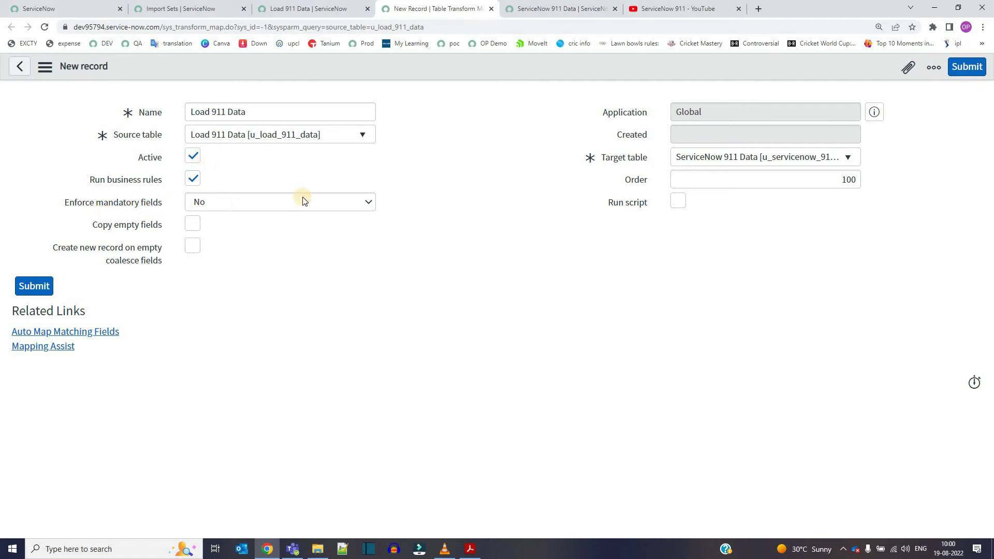
# Step: Keep Enforce mandatory fields at No and point out the Copy empty fields and Run script options
pyautogui.click(250, 203)
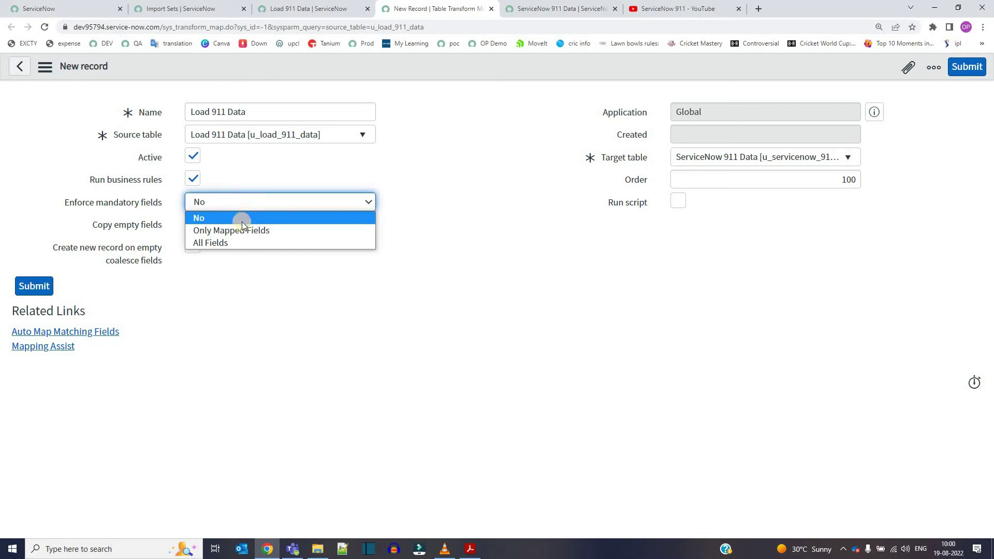
pyautogui.click(453, 195)
pyautogui.press('Tab')
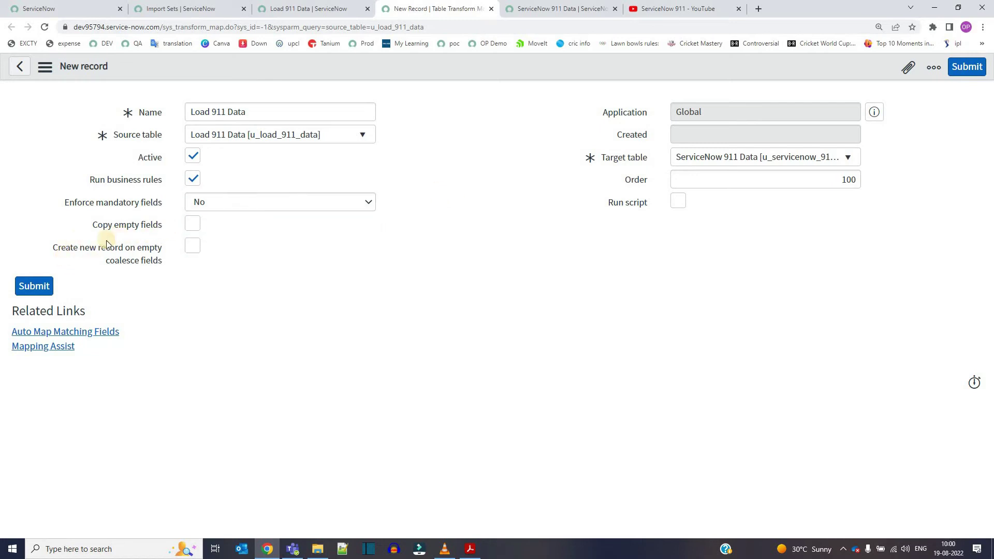
pyautogui.click(96, 233)
pyautogui.moveTo(96, 233); pyautogui.dragTo(162, 234)
pyautogui.click(347, 227)
pyautogui.moveTo(596, 207); pyautogui.dragTo(645, 207)
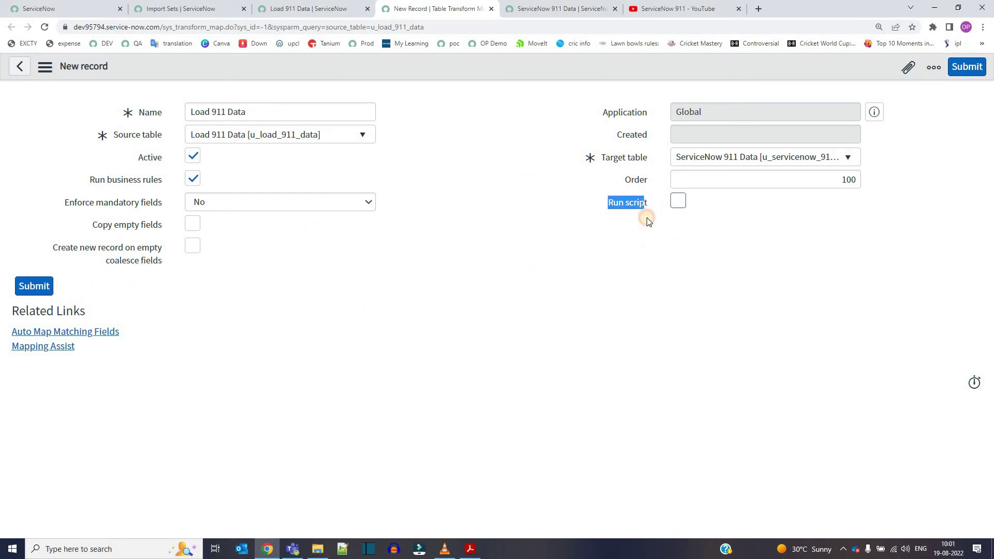
# Step: Turn on Run script to view the transformRow script template, then turn it back off
pyautogui.click(679, 202)
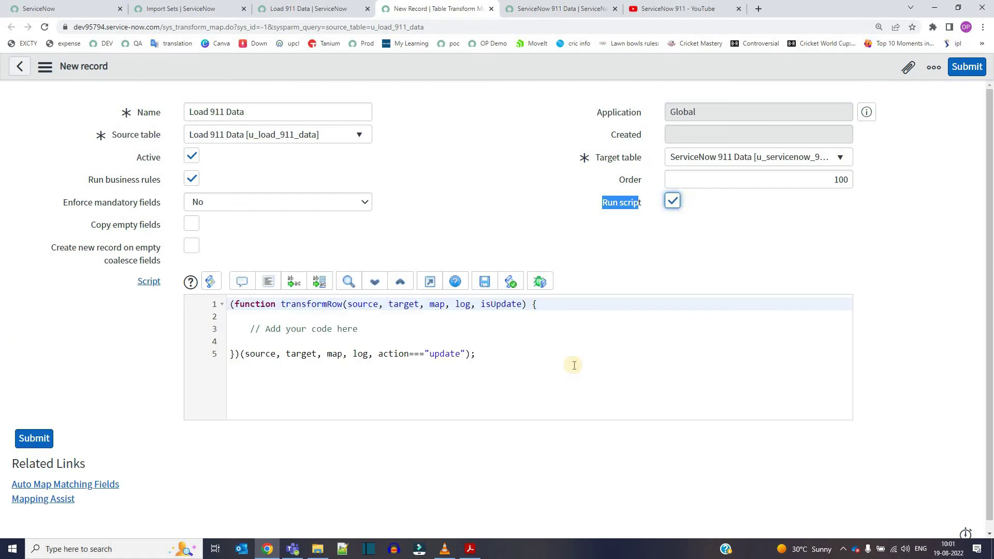
pyautogui.click(507, 205)
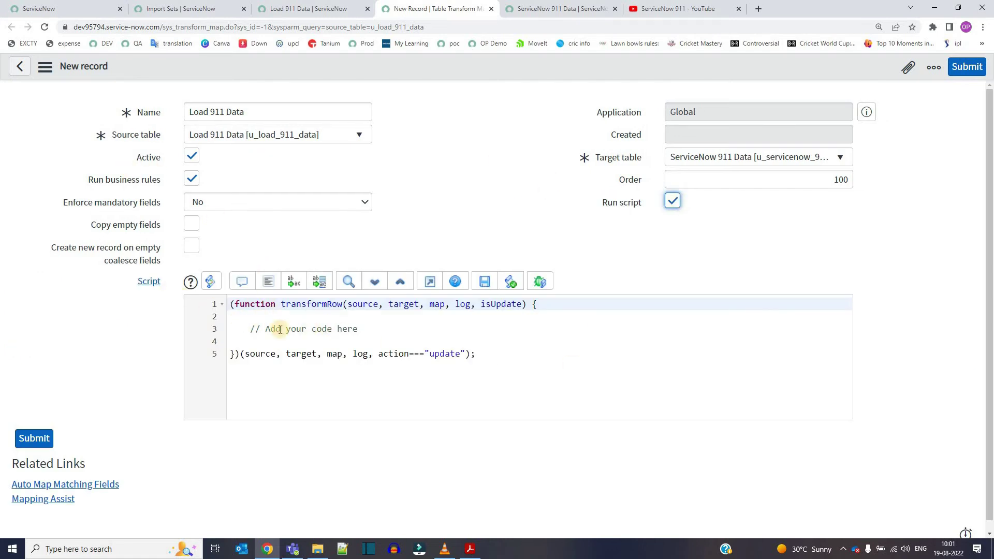
pyautogui.click(357, 327)
pyautogui.keyDown('shift'); pyautogui.click(360, 328); pyautogui.keyUp('shift')
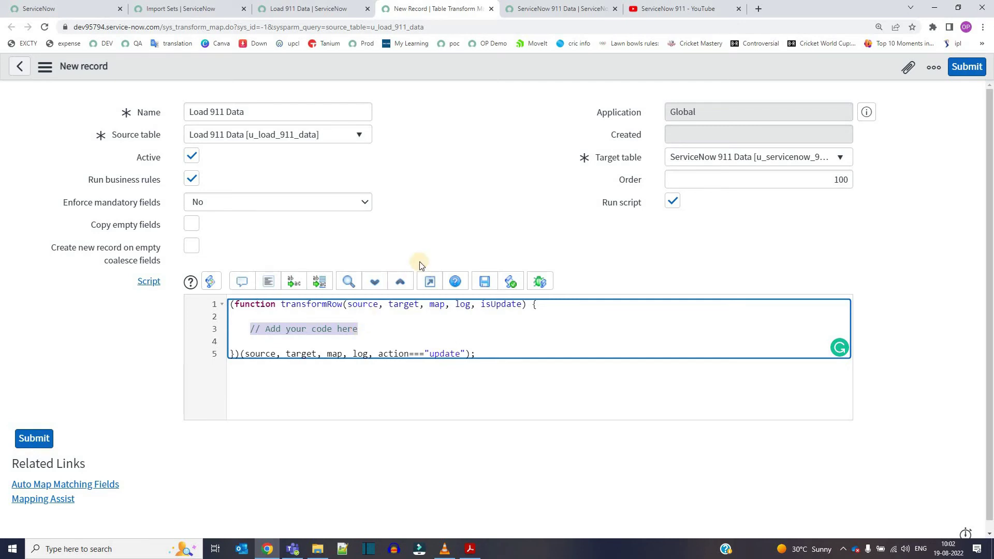
pyautogui.click(683, 194)
pyautogui.click(676, 201)
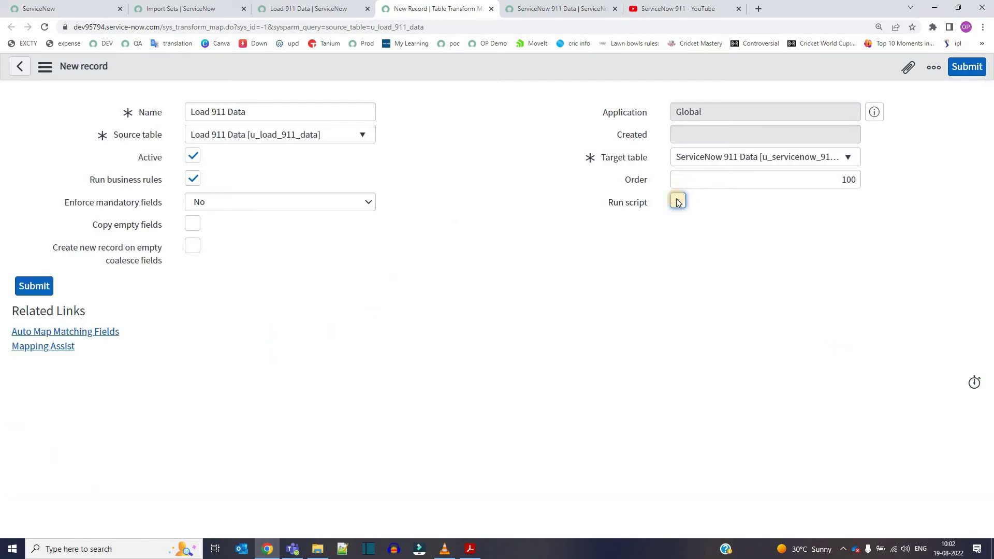
# Step: Submit the Load 911 Data transform map and review its Related Links and empty Field Maps list
pyautogui.click(34, 287)
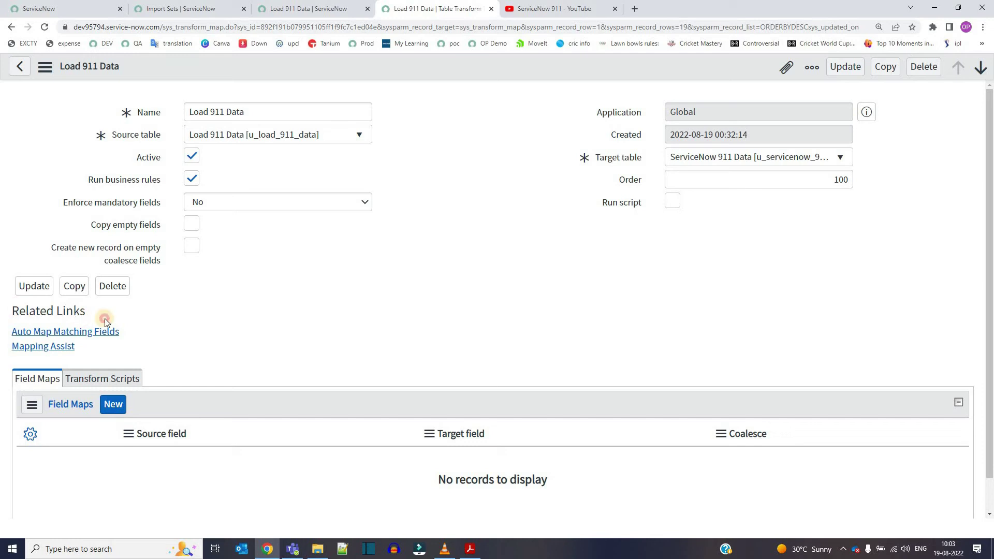
pyautogui.moveTo(104, 319); pyautogui.dragTo(95, 309)
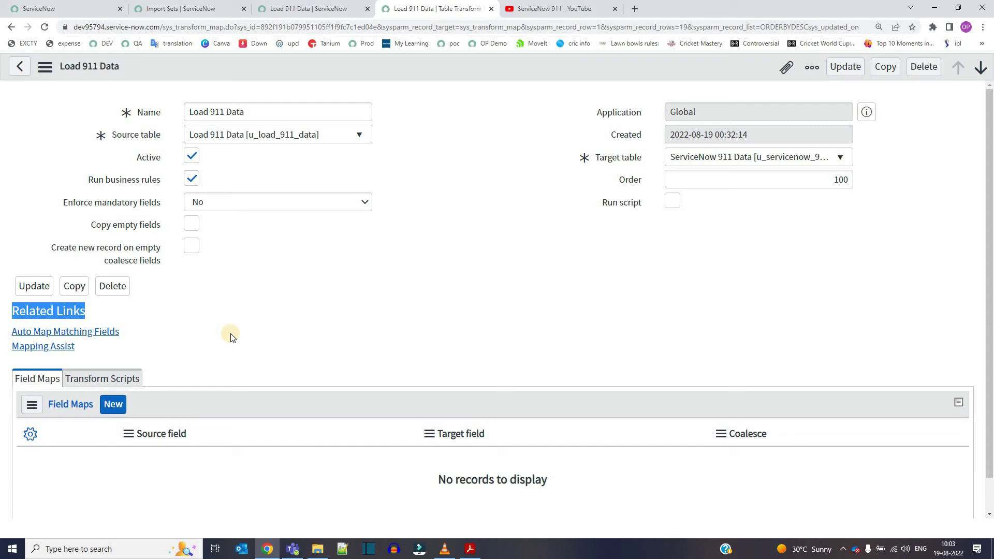
pyautogui.click(231, 337)
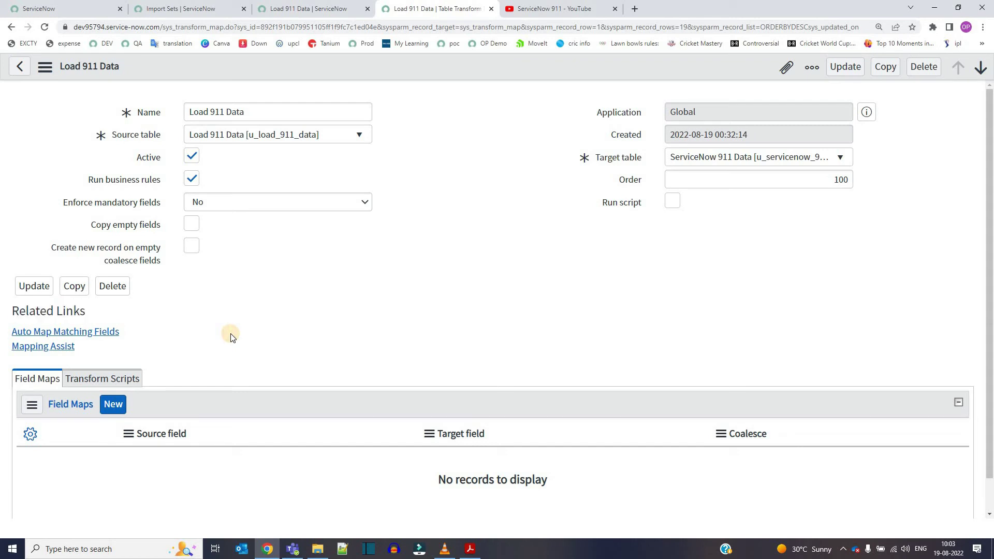
# Step: In Mapping Assist, pair Date with Access Date and Query with Query String, then save
pyautogui.click(58, 351)
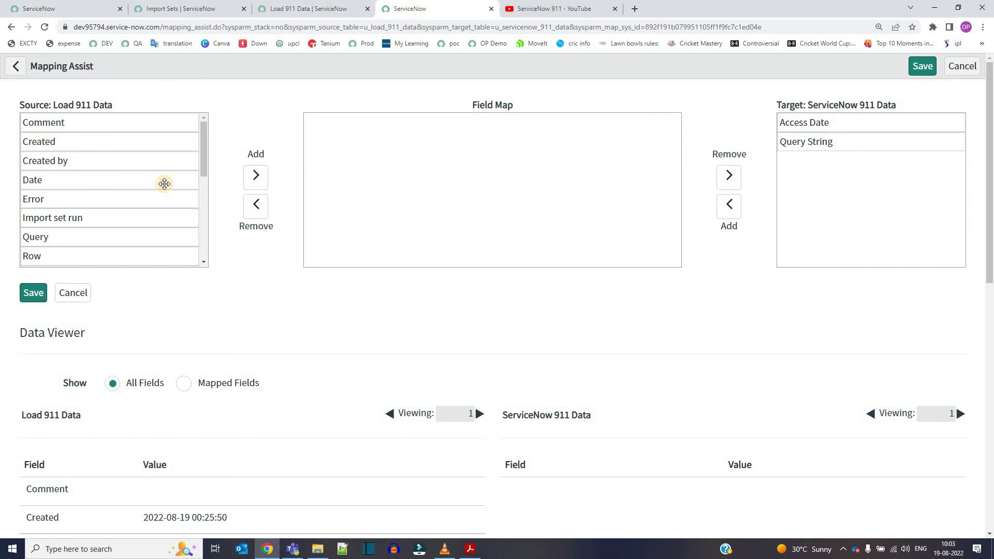
pyautogui.click(73, 182)
pyautogui.click(257, 176)
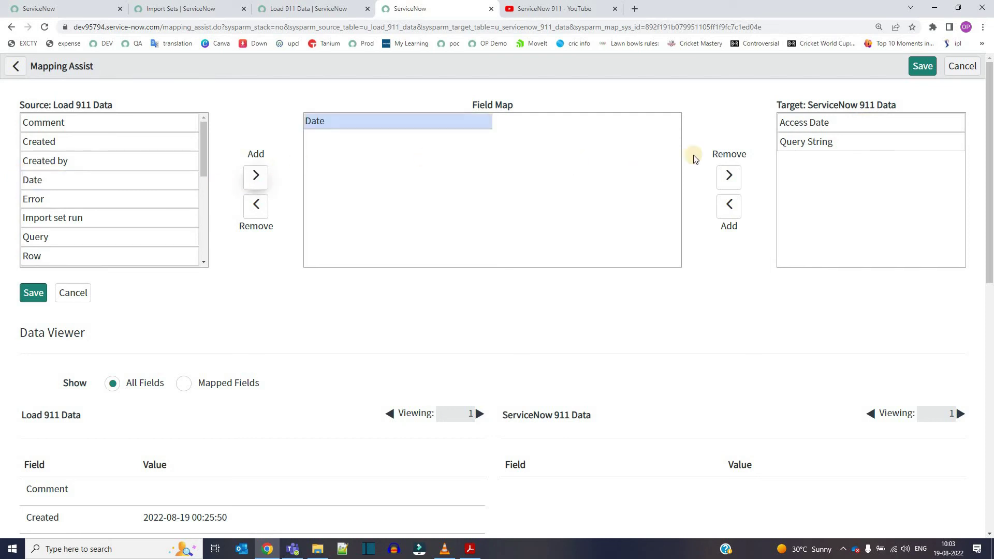
pyautogui.click(802, 125)
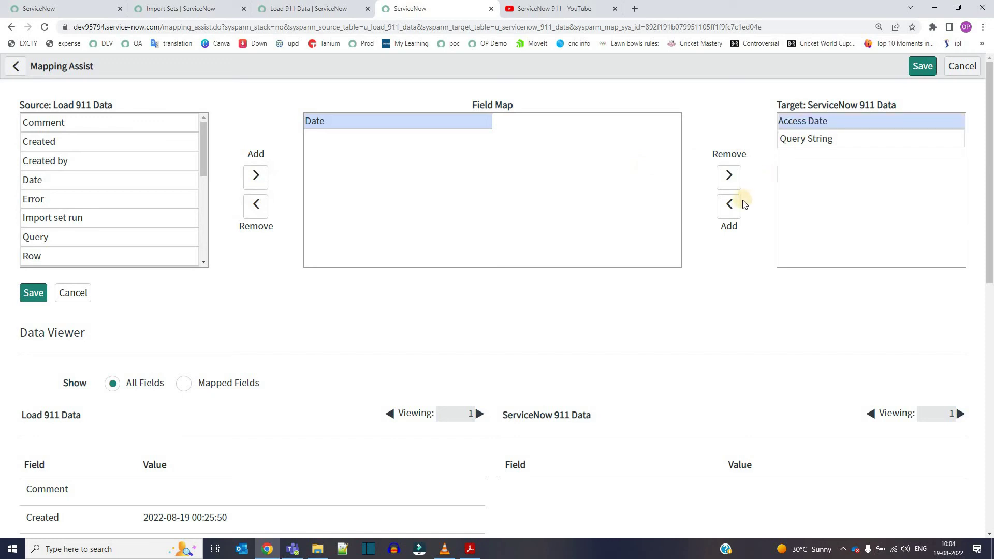
pyautogui.click(731, 206)
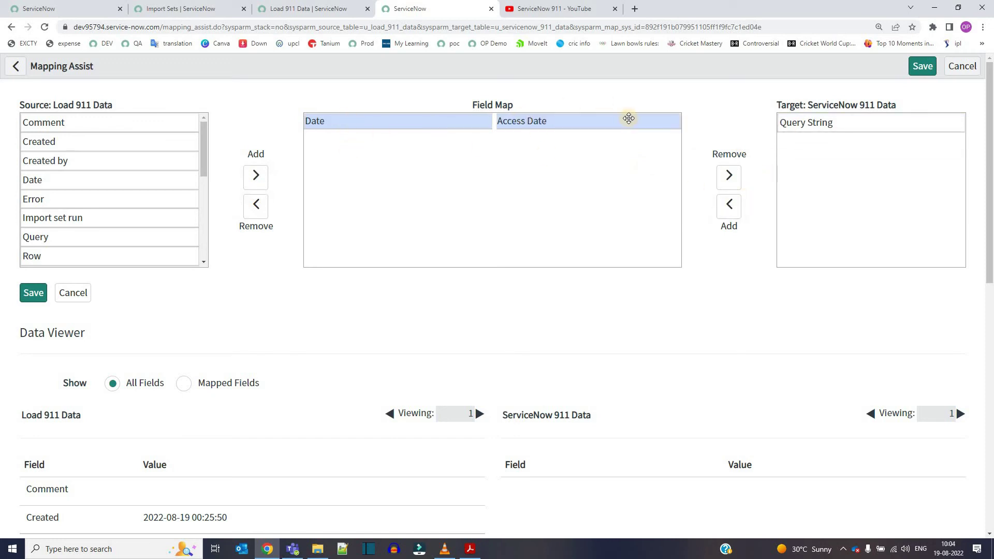
pyautogui.click(811, 127)
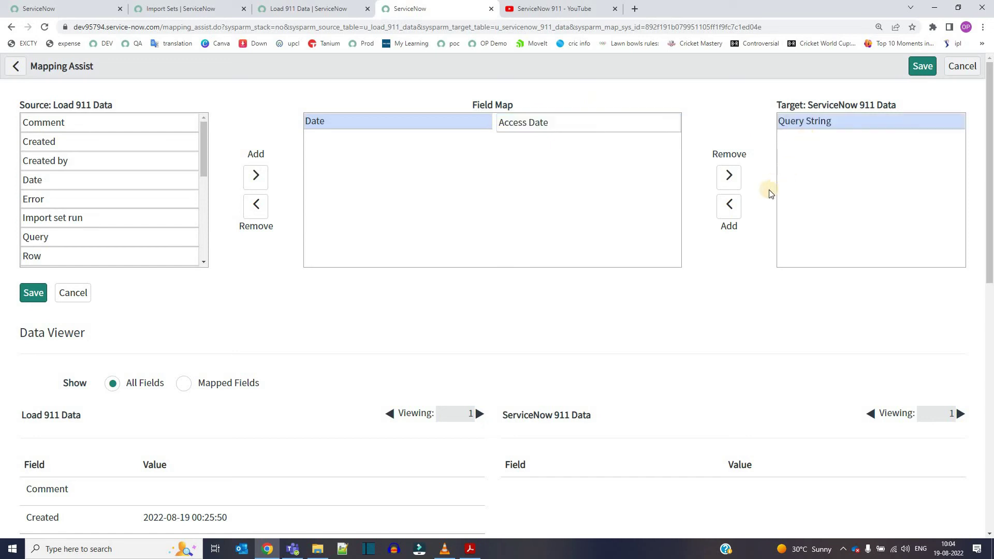
pyautogui.click(729, 206)
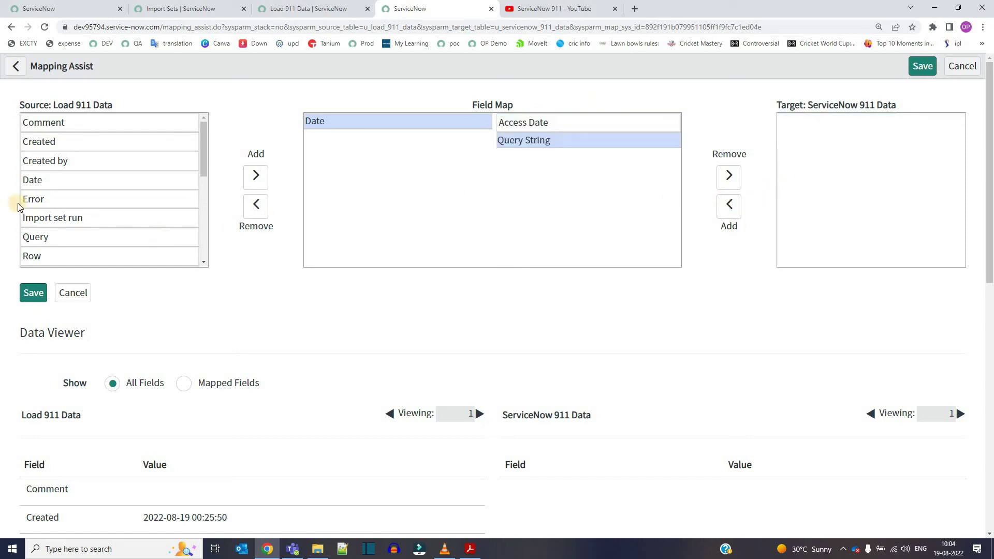
pyautogui.click(65, 236)
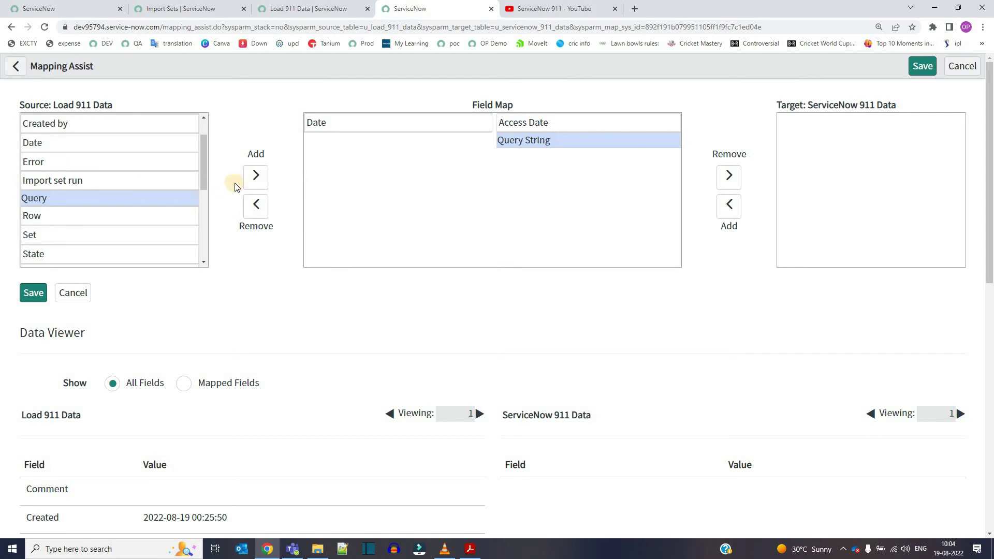
pyautogui.click(256, 176)
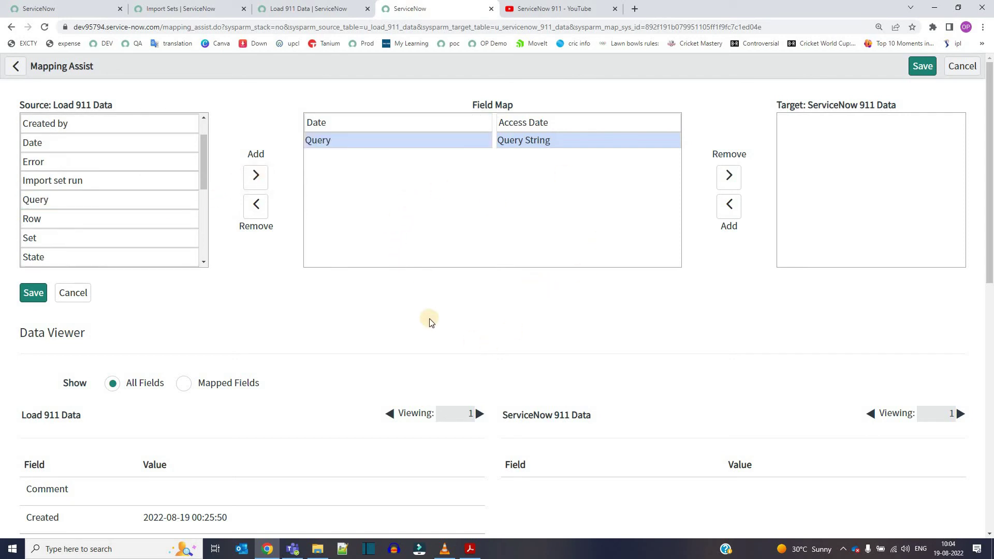
pyautogui.click(33, 293)
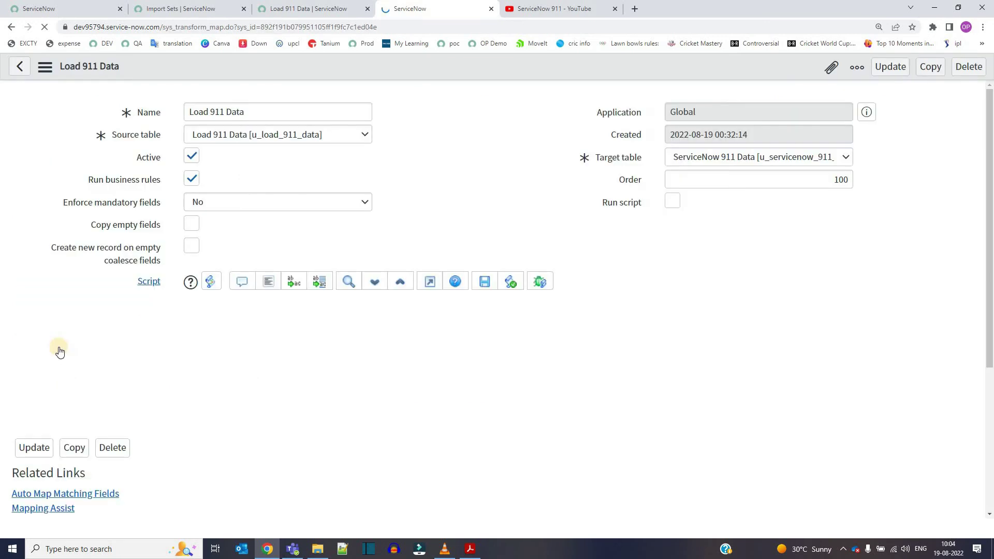
# Step: Scroll to the Field Maps list showing u_query→u_query_string and u_date→u_access_date
pyautogui.scroll(-2, 16, 322)
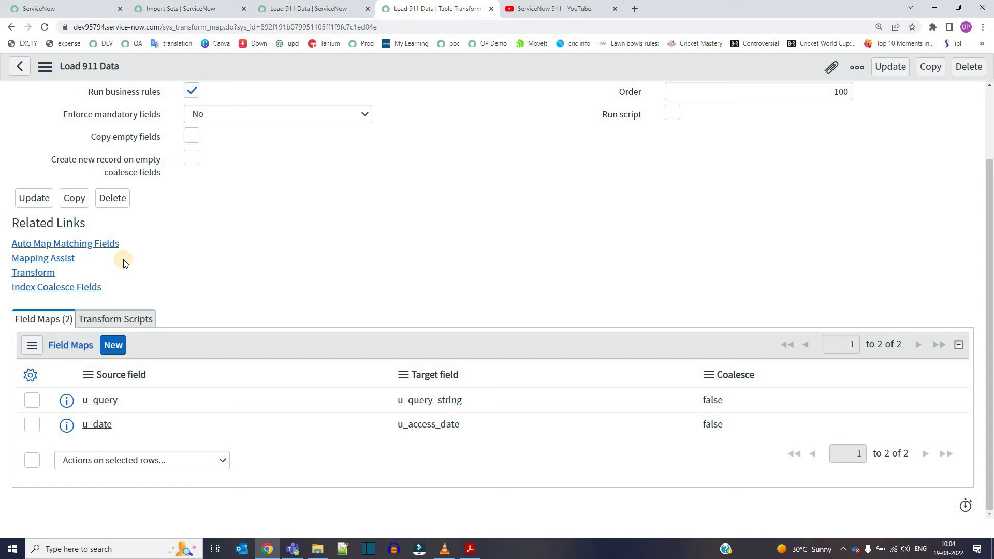
# Step: Run the Load 911 Data transform on ISET0010016 and confirm the Success completion code
pyautogui.click(36, 274)
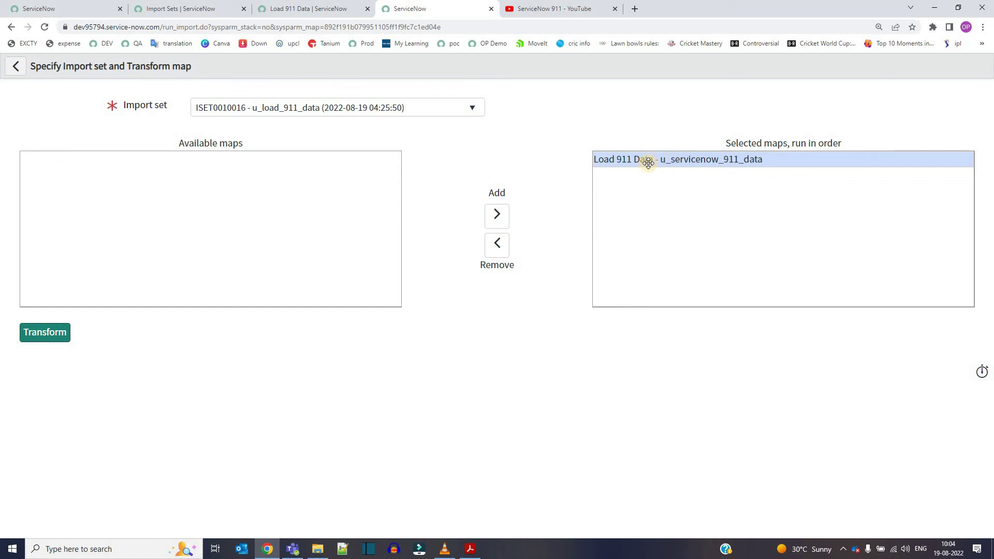
pyautogui.click(495, 245)
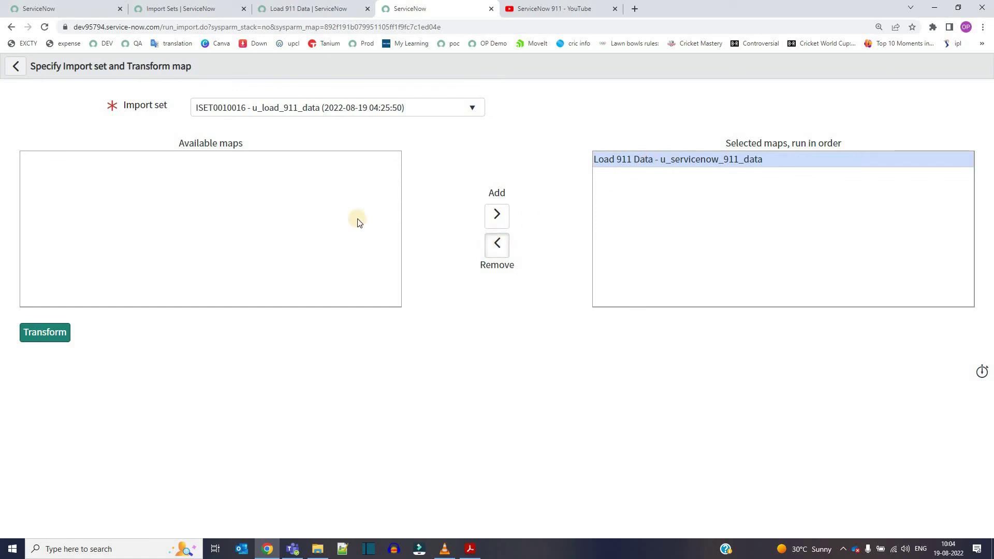
pyautogui.click(498, 216)
pyautogui.click(43, 338)
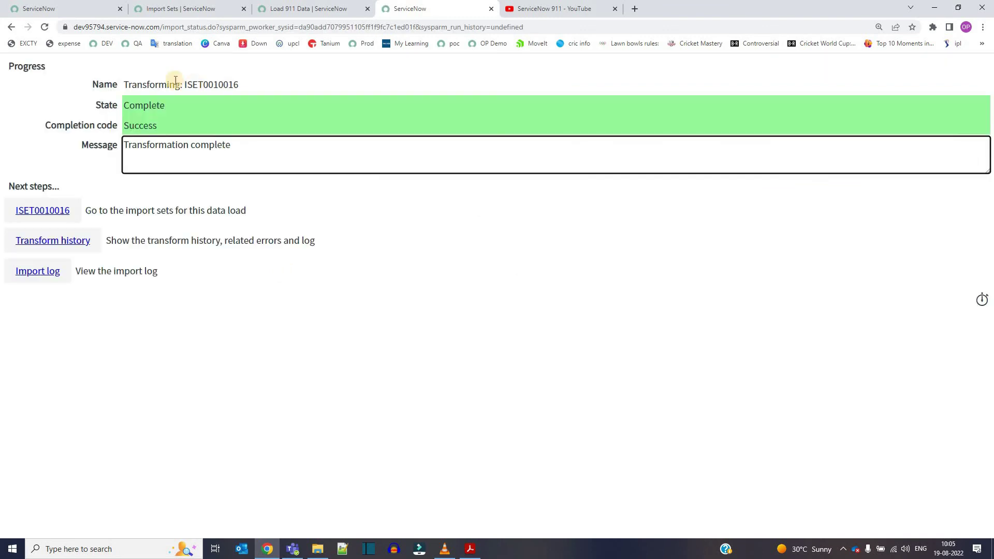
pyautogui.moveTo(146, 87); pyautogui.dragTo(228, 85)
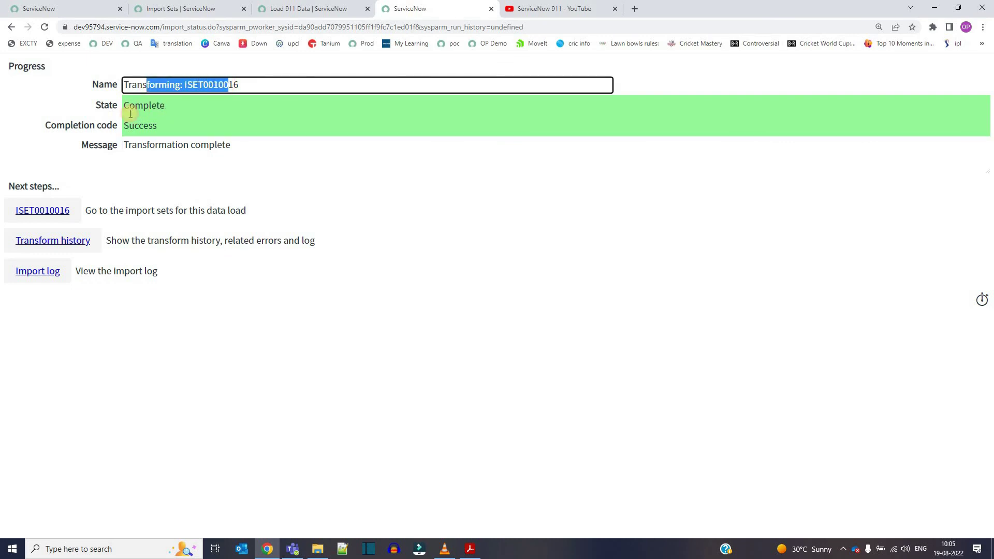
pyautogui.doubleClick(139, 127)
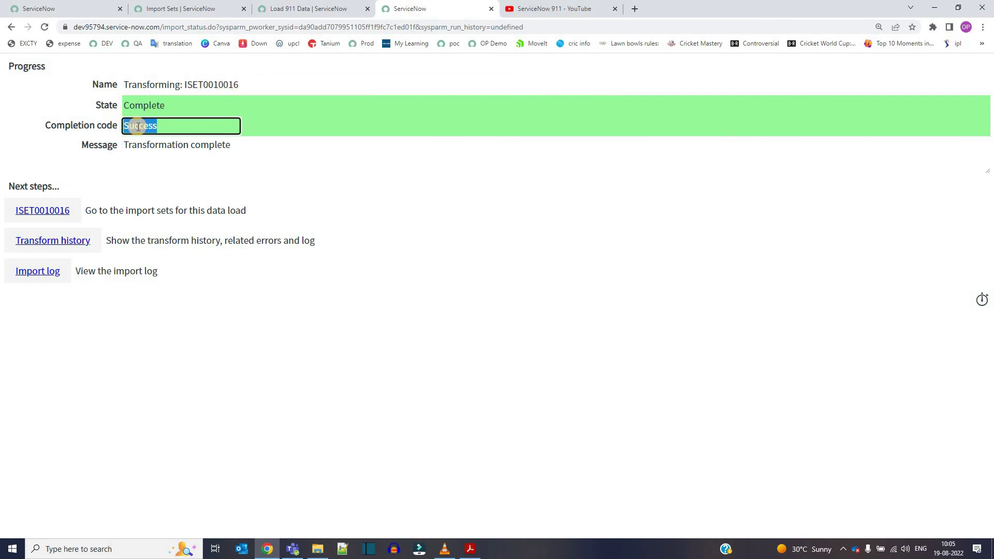
# Step: Refresh the Load 911 Data staging list and point out Inserted on rows 18, 15, 20 and 10
pyautogui.click(286, 14)
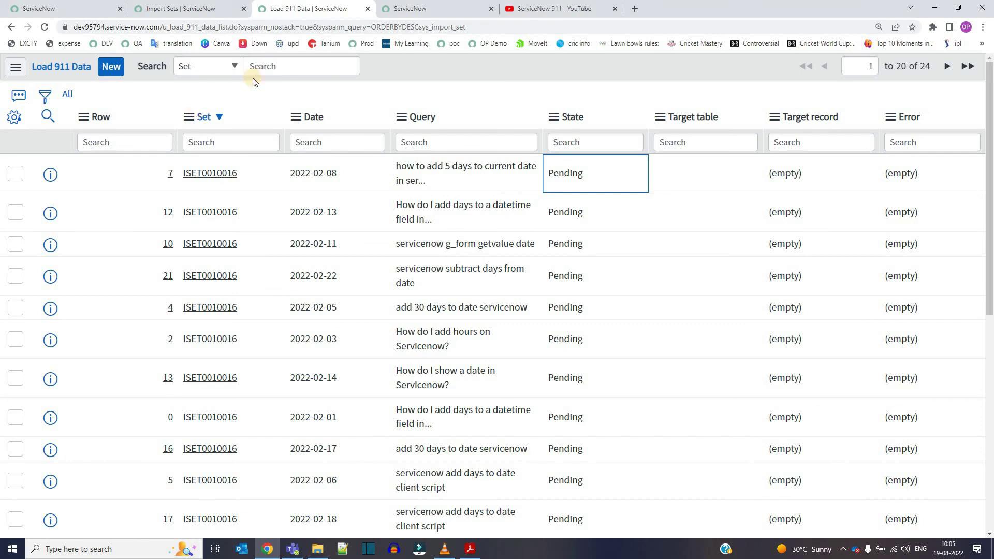
pyautogui.click(46, 28)
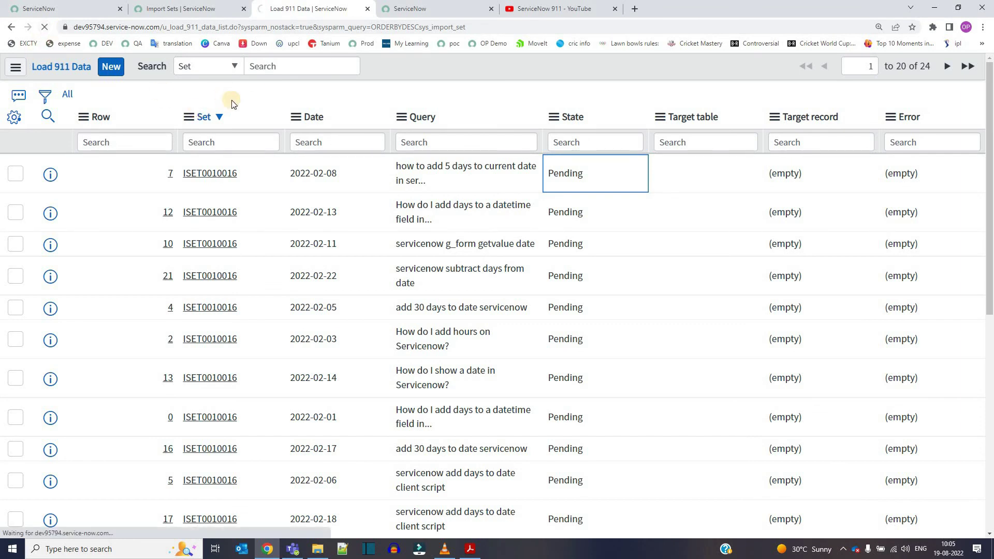
pyautogui.moveTo(522, 175); pyautogui.dragTo(481, 181)
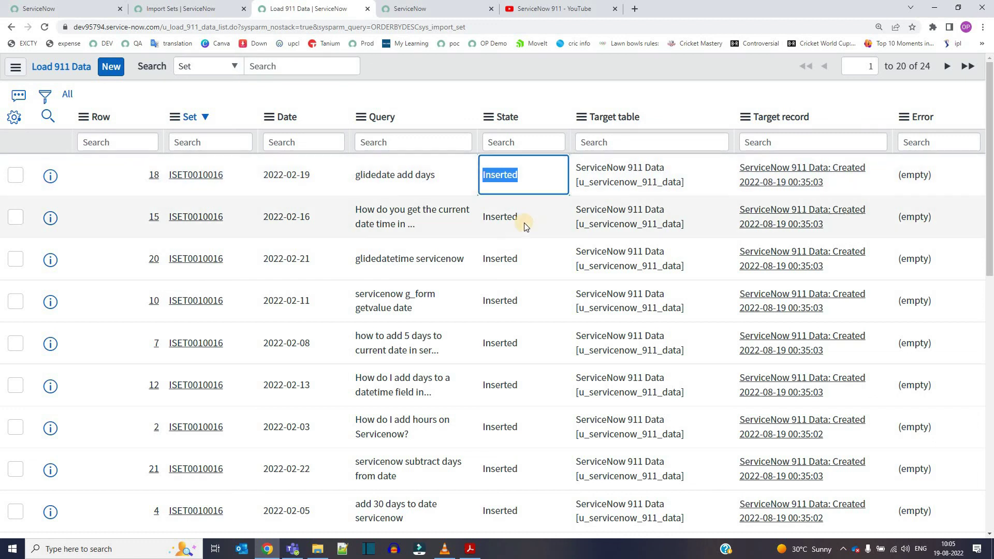
pyautogui.moveTo(524, 223); pyautogui.dragTo(484, 225)
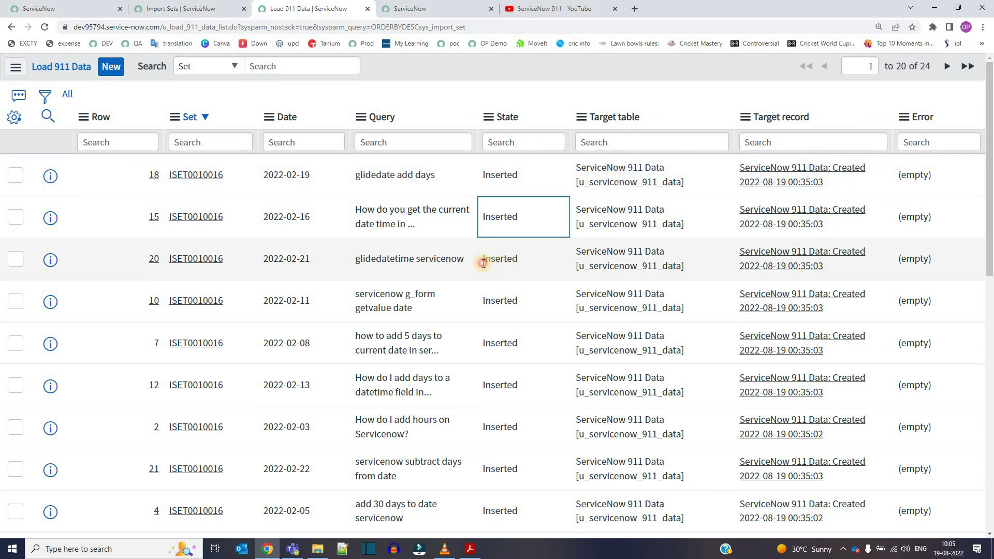
pyautogui.moveTo(484, 261); pyautogui.dragTo(518, 260)
pyautogui.moveTo(510, 303); pyautogui.dragTo(489, 307)
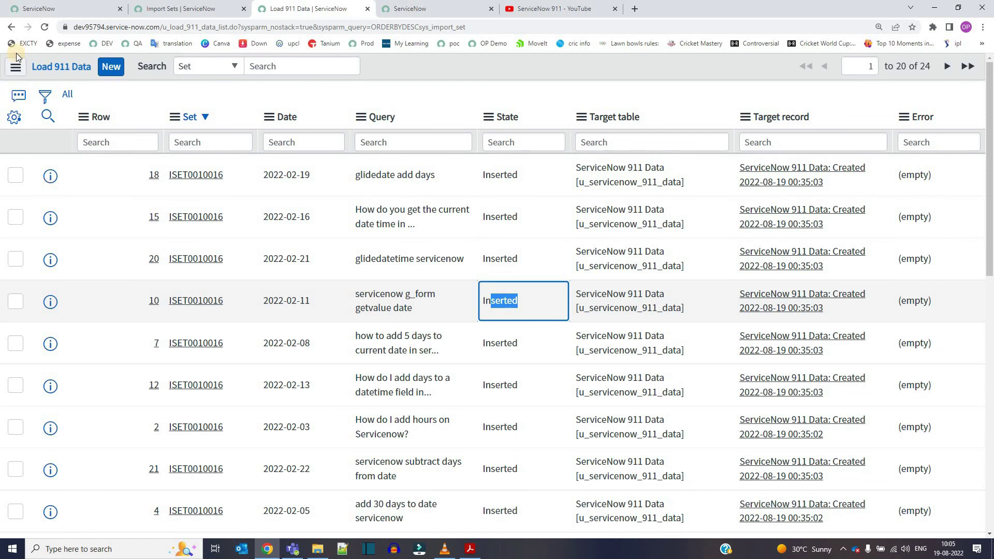
# Step: Open the ServiceNow 911 Data list to see its 24 records
pyautogui.click(95, 4)
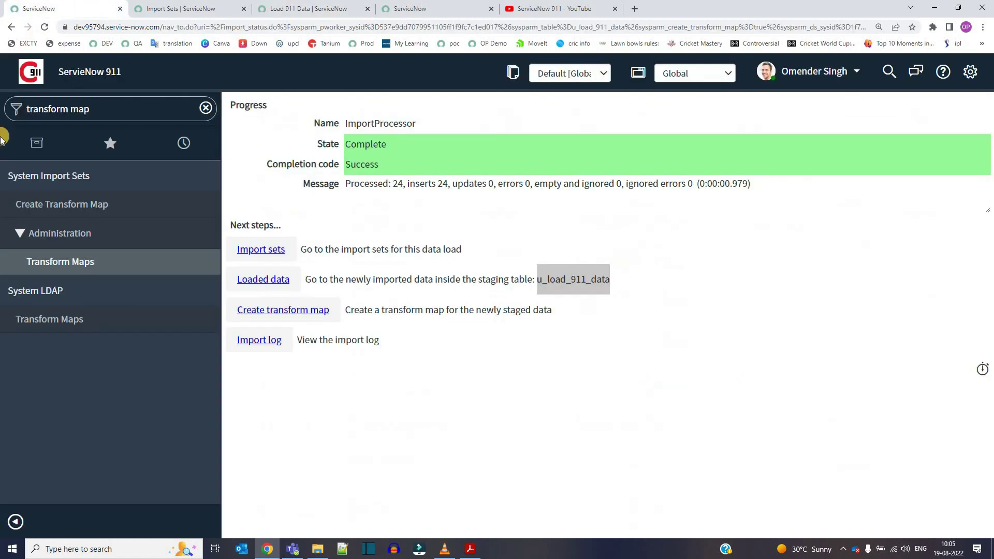
pyautogui.click(205, 110)
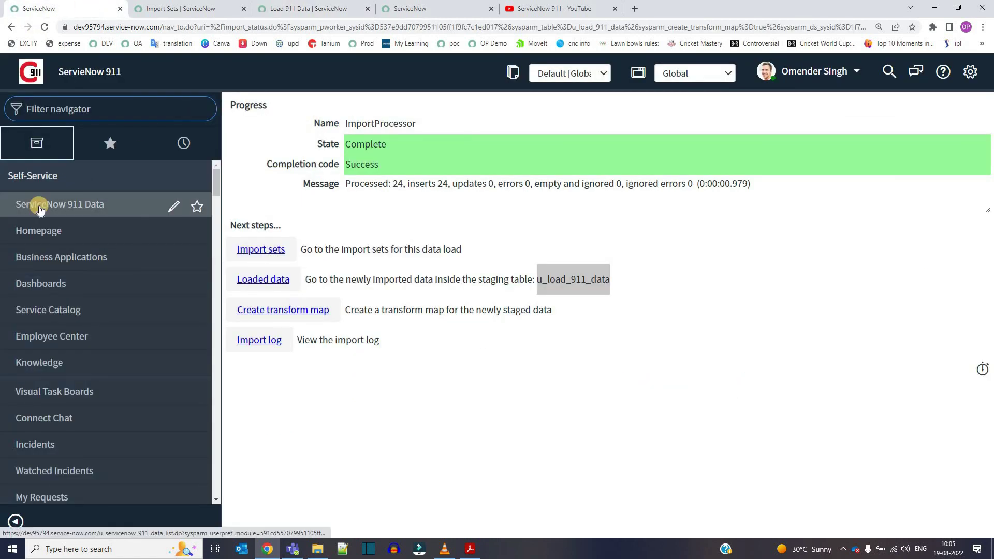
pyautogui.click(40, 207)
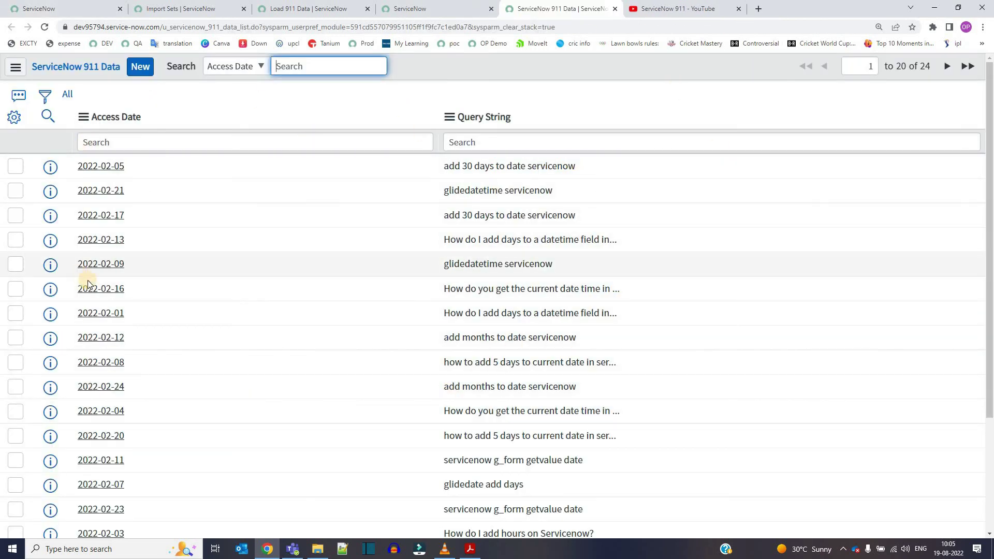
pyautogui.scroll(-3, 88, 282)
pyautogui.scroll(3, 262, 194)
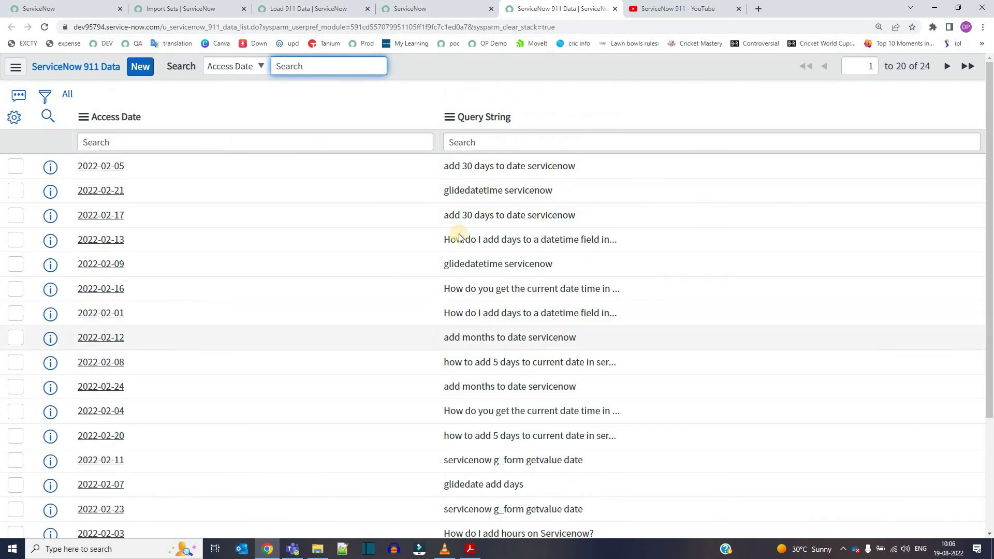
# Step: Open the first record to view its Query String and Access Date, then close the tabs
pyautogui.middleClick(50, 167)
pyautogui.click(651, 7)
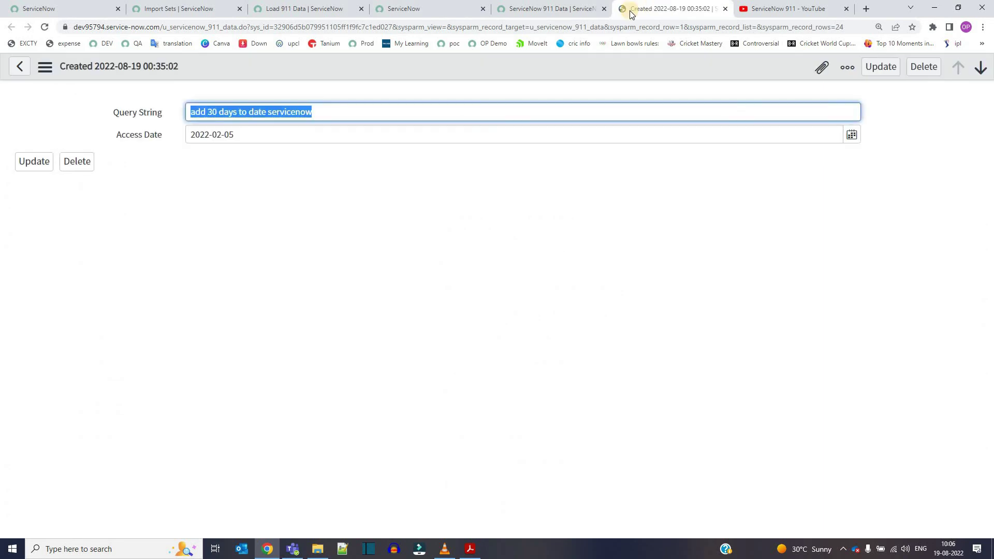
pyautogui.click(253, 99)
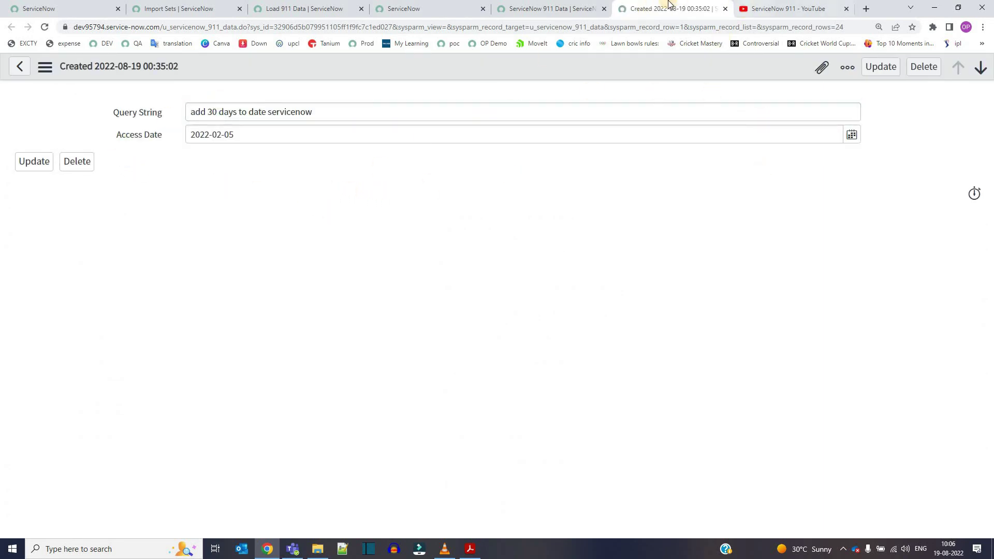
pyautogui.hotkey('ctrl', 'w')
pyautogui.hotkey('ctrl', 'w')
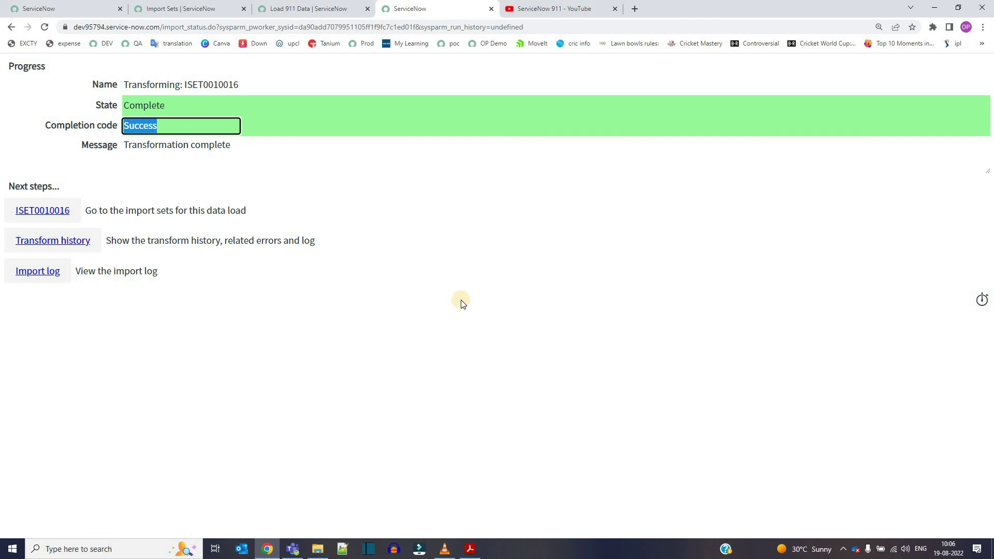
# Step: Bring up Untitled design.pdf and point out the Import Set Table and Transform Map in the diagram
pyautogui.click(384, 321)
pyautogui.click(470, 549)
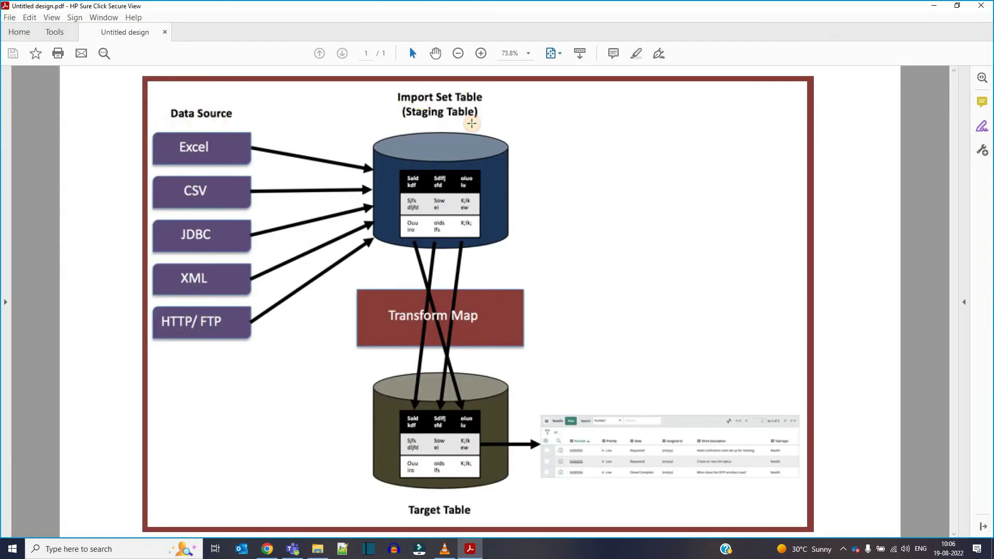
pyautogui.click(472, 123)
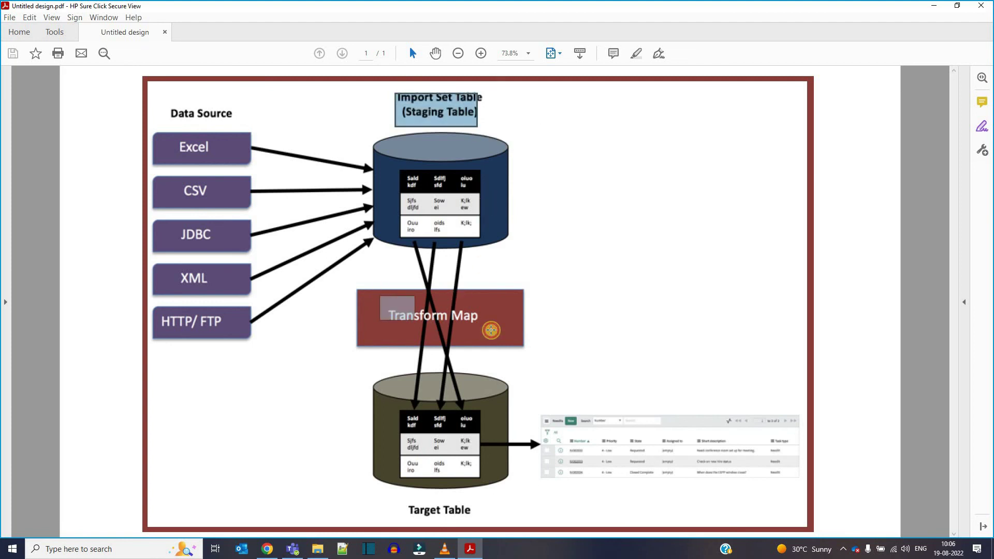
pyautogui.click(491, 329)
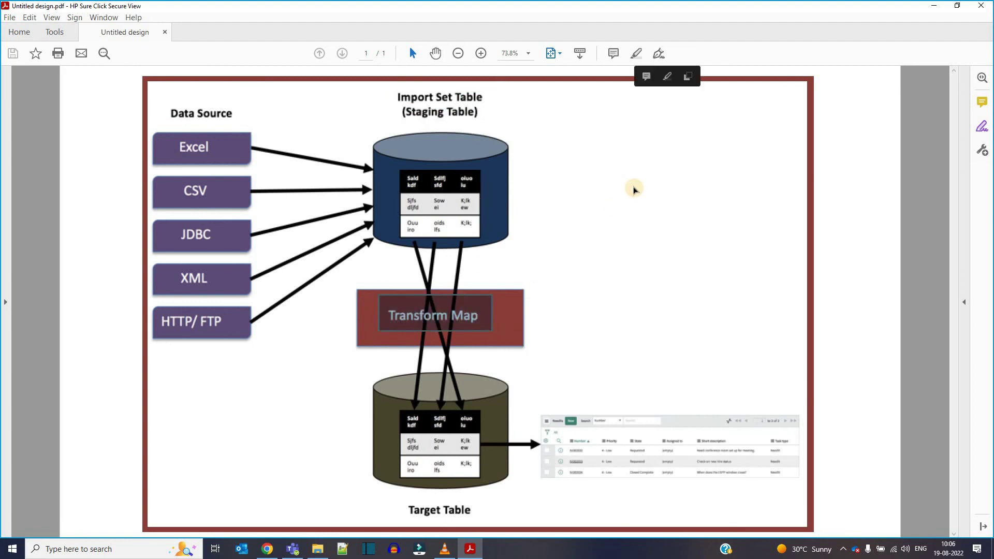
pyautogui.click(633, 190)
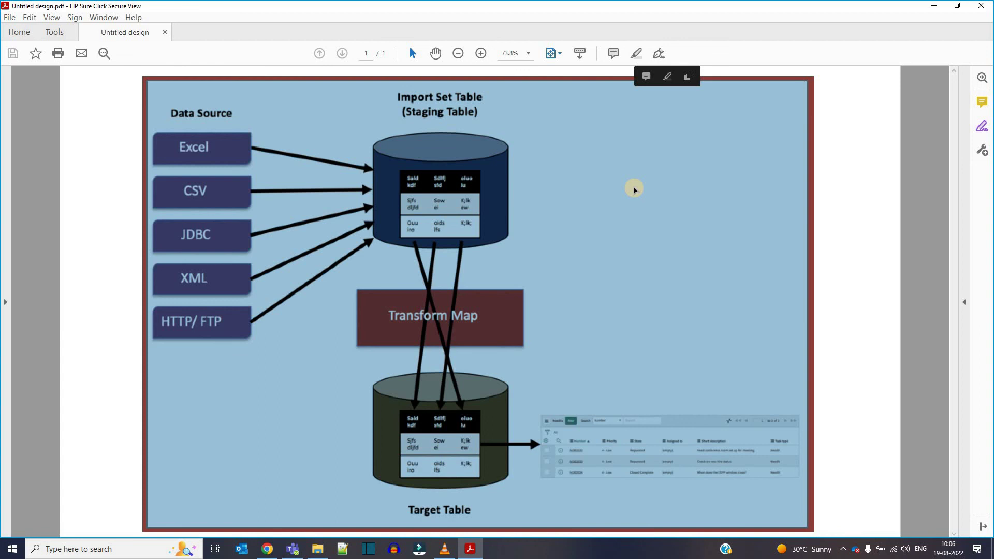